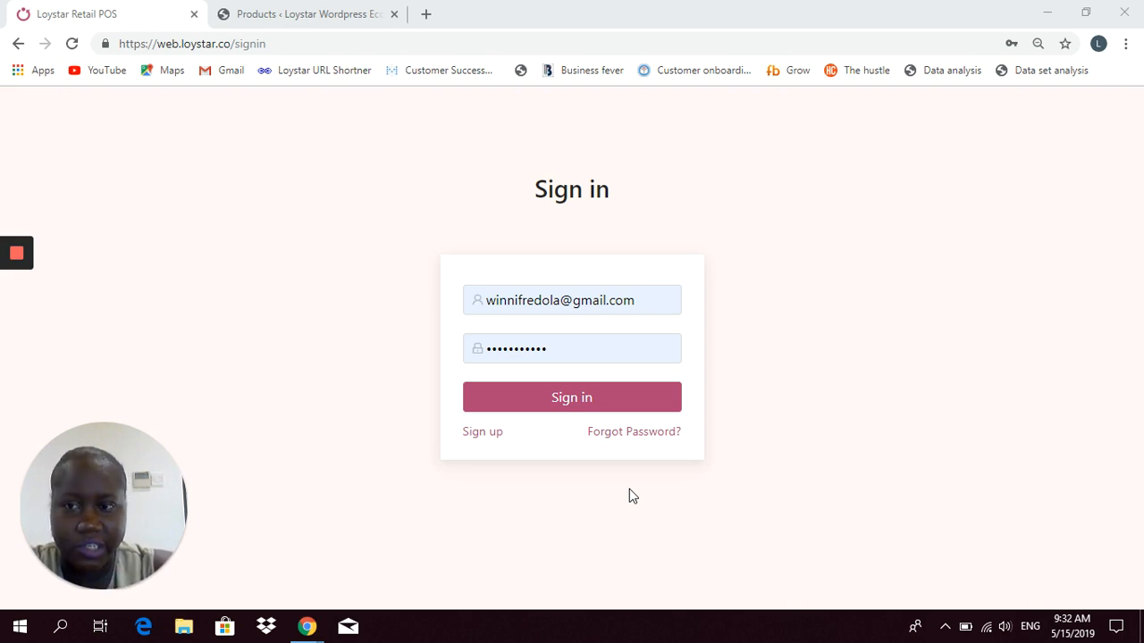
Sign in to Loystar with the prefilled credentials and open the form for adding a new branch.
{"action": "left_click", "coordinate": [592, 398]}
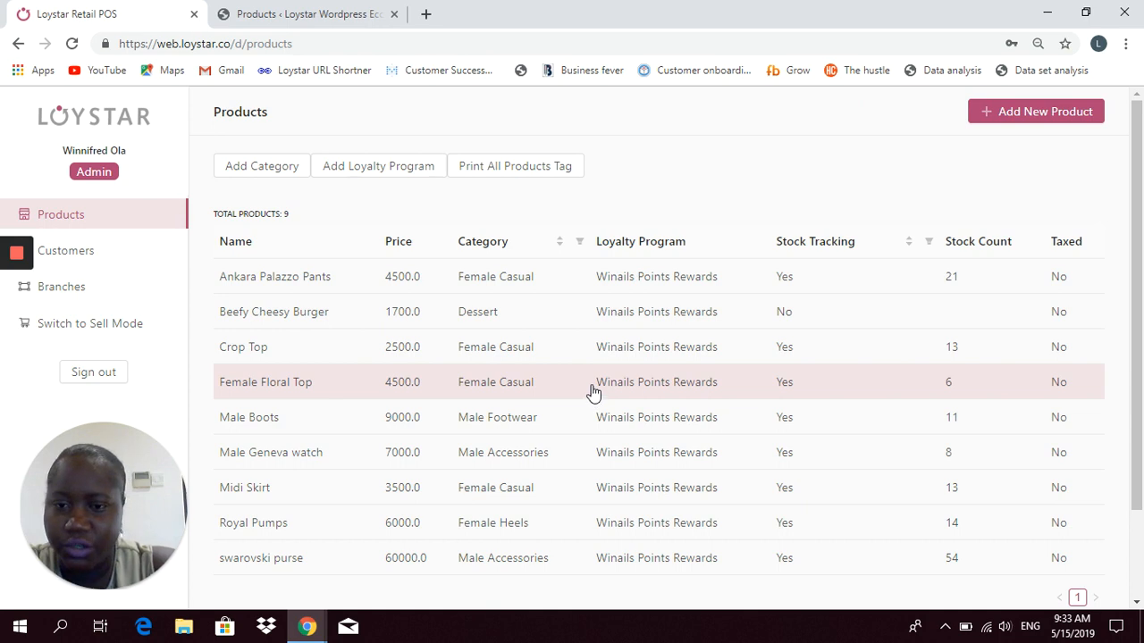
{"action": "left_click", "coordinate": [82, 288]}
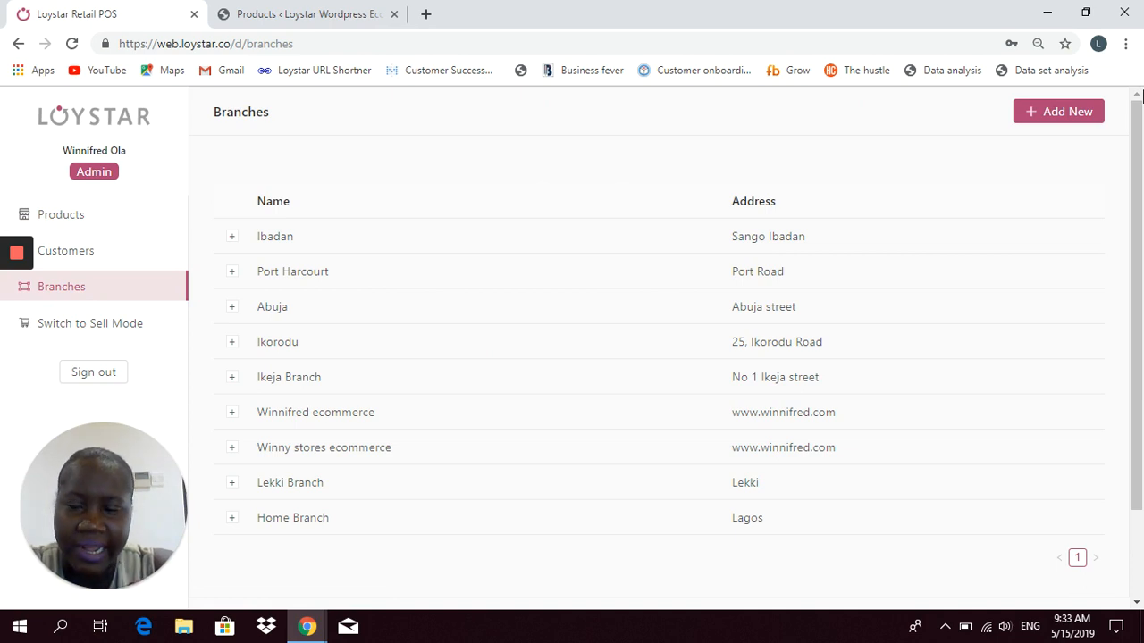
{"action": "left_click", "coordinate": [1072, 110]}
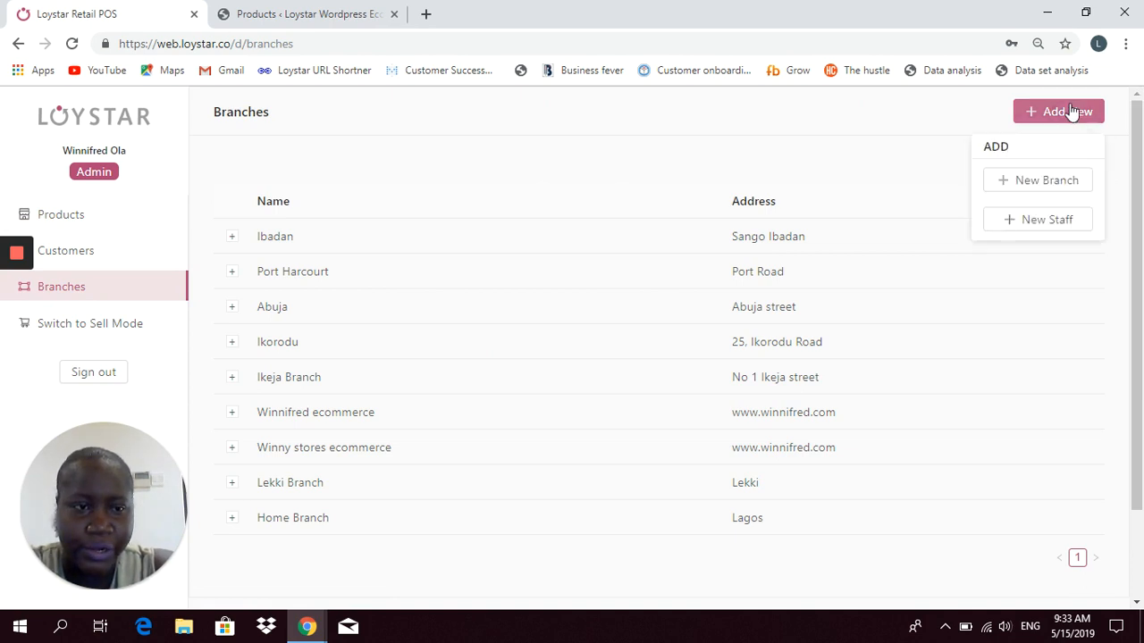
{"action": "left_click", "coordinate": [1044, 183]}
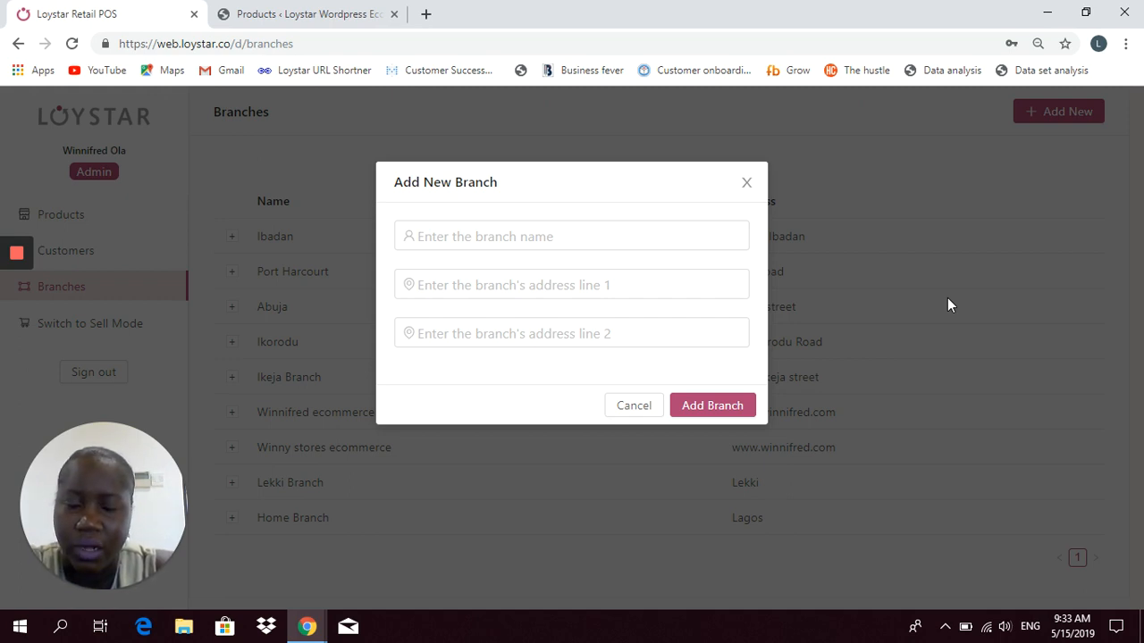
Enter "Winnyola ecommerce" as the new branch's name.
{"action": "left_click", "coordinate": [539, 235]}
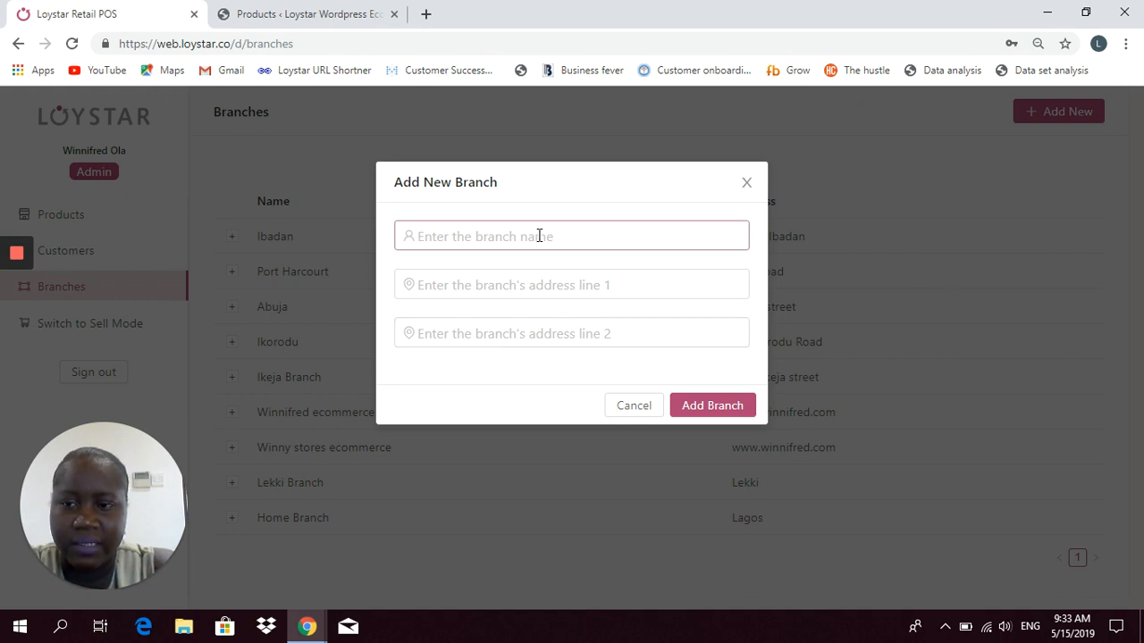
{"action": "type", "text": "W"}
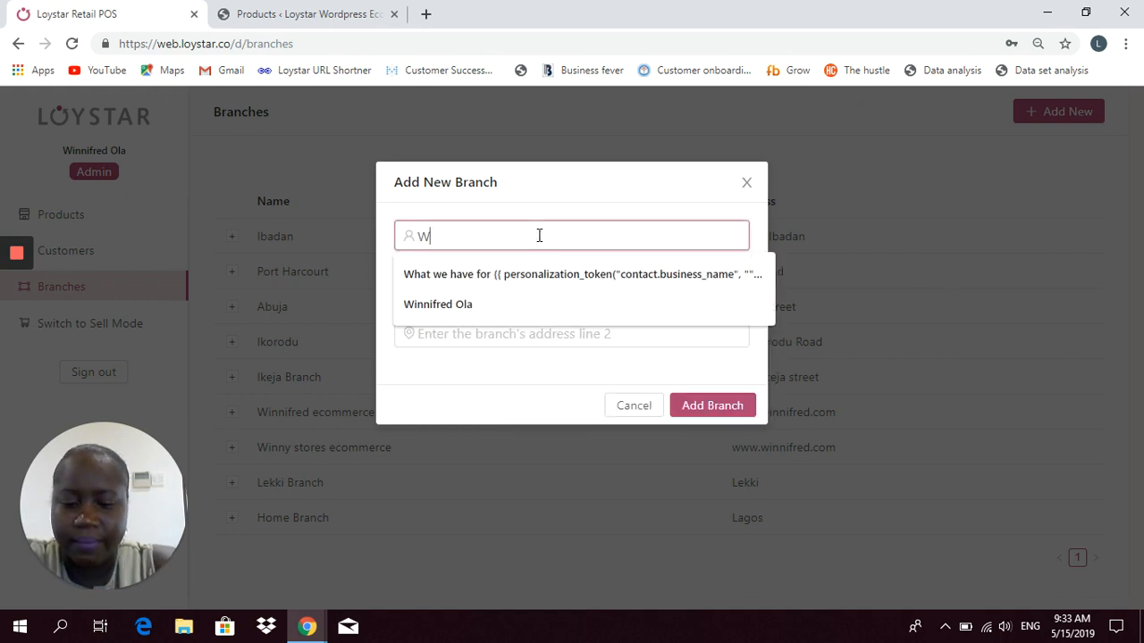
{"action": "type", "text": "iinyo"}
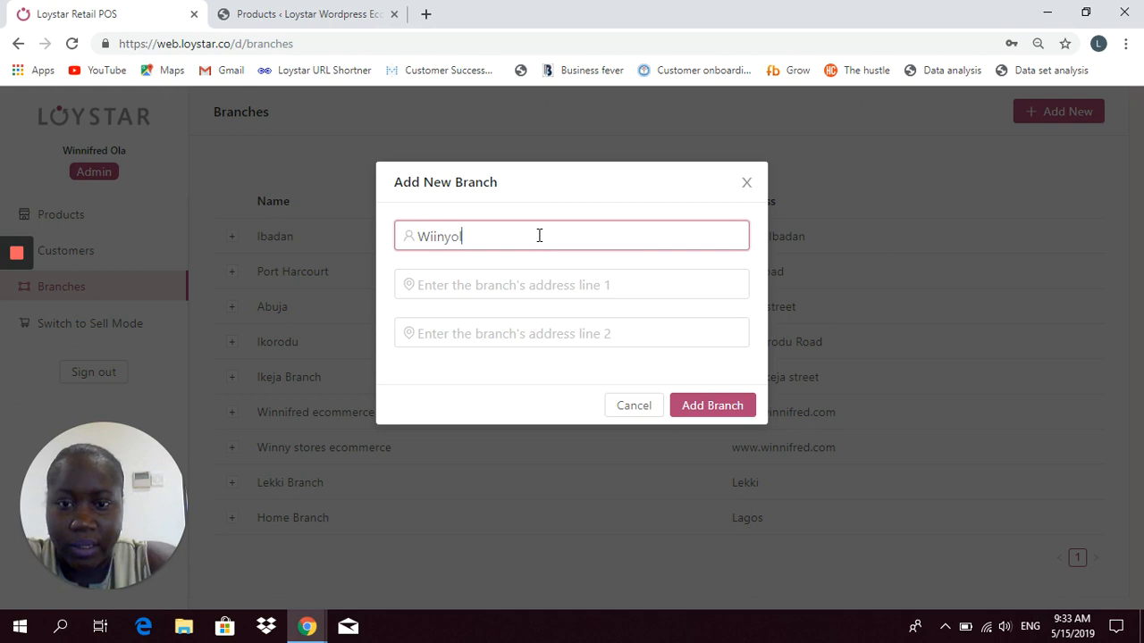
{"action": "key", "text": "BackSpace"}
{"action": "key", "text": "BackSpace"}
{"action": "key", "text": "BackSpace"}
{"action": "key", "text": "BackSpace"}
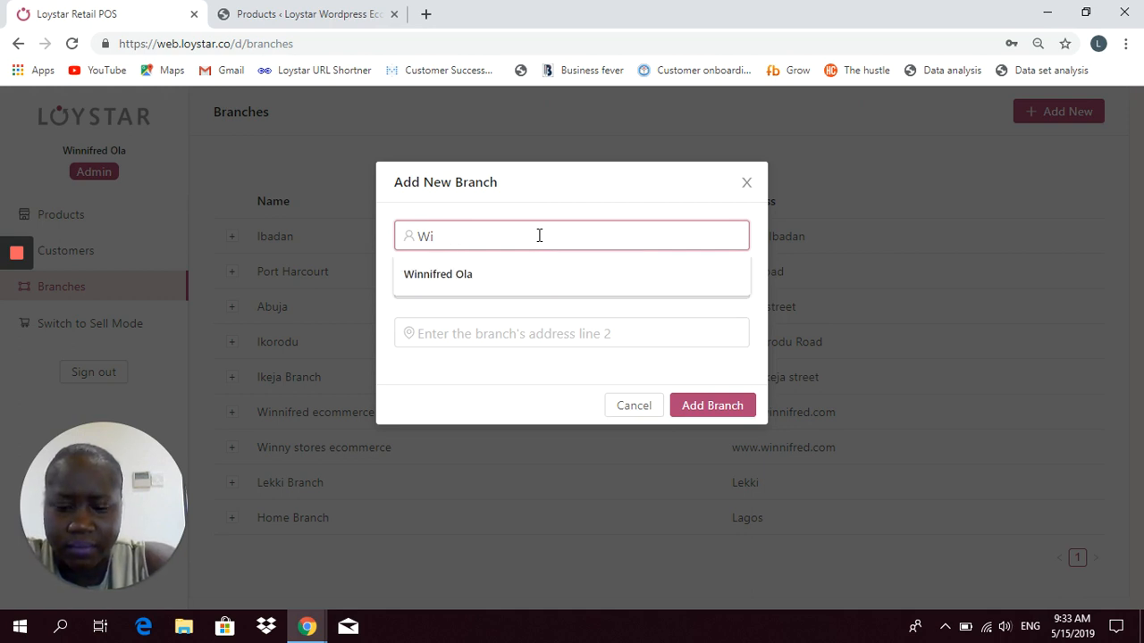
{"action": "type", "text": "nny"}
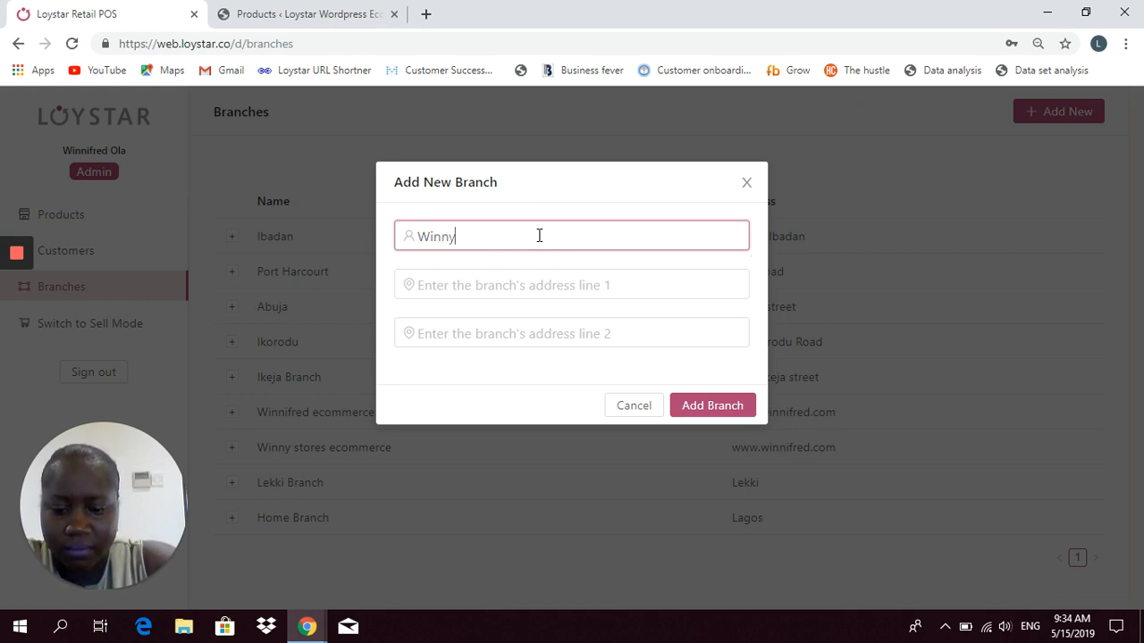
{"action": "type", "text": "ola "}
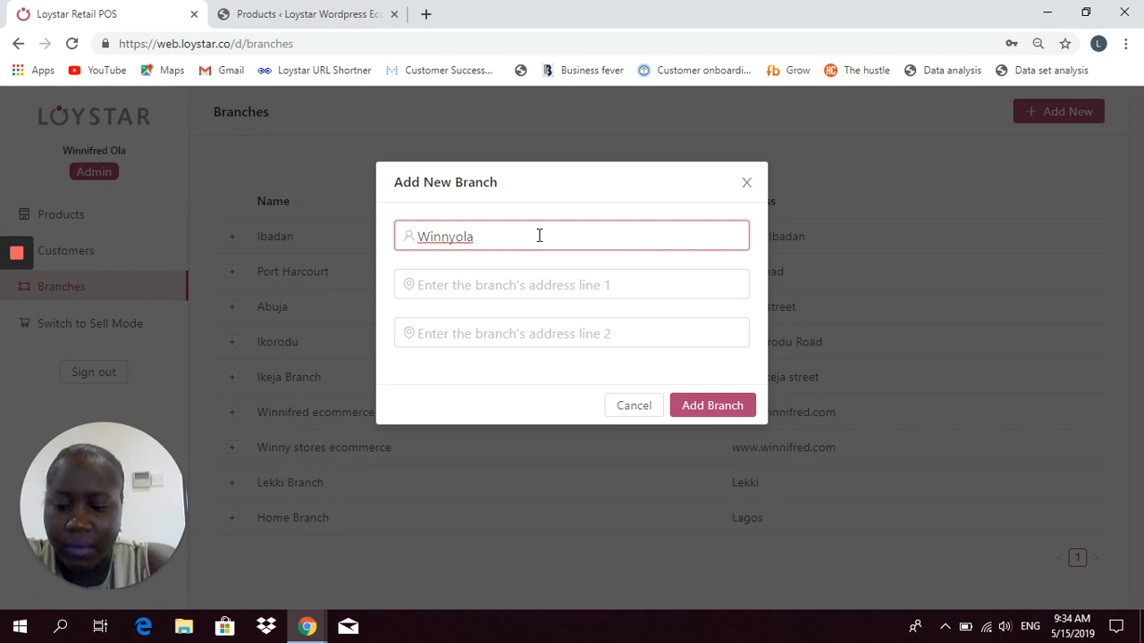
{"action": "type", "text": "ecommer"}
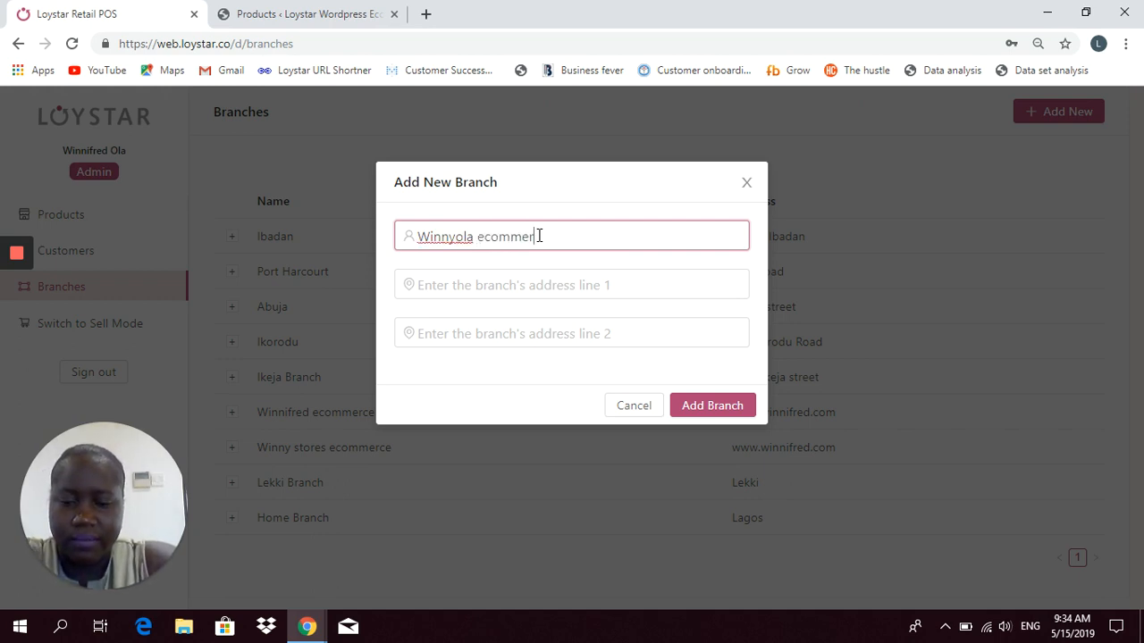
{"action": "type", "text": "ce"}
{"action": "left_click", "coordinate": [516, 288]}
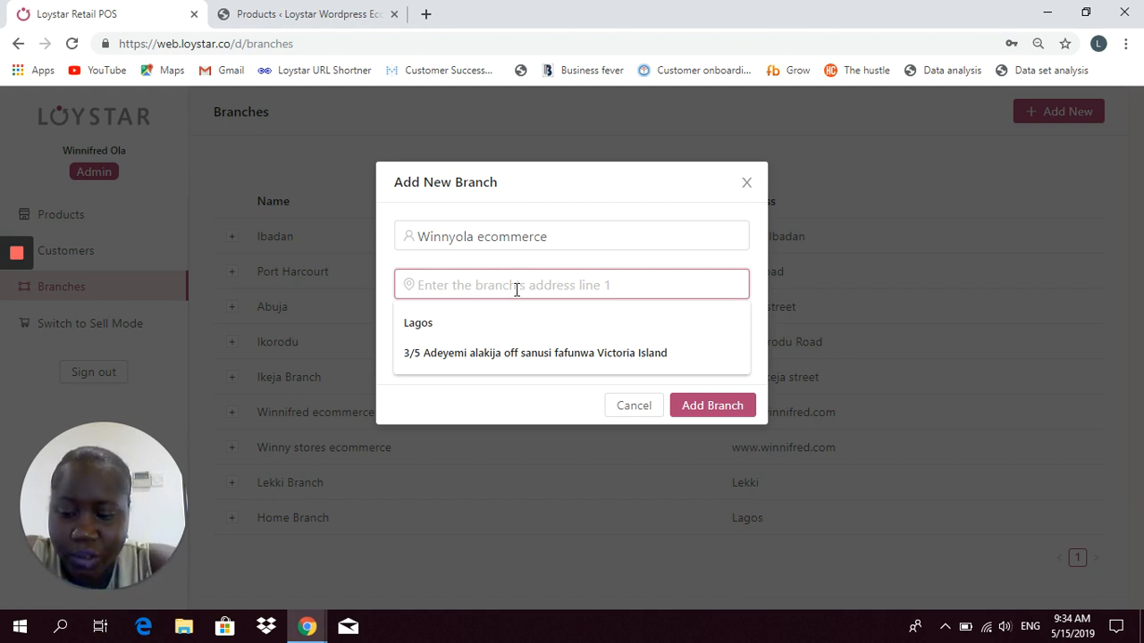
{"action": "type", "text": "www"}
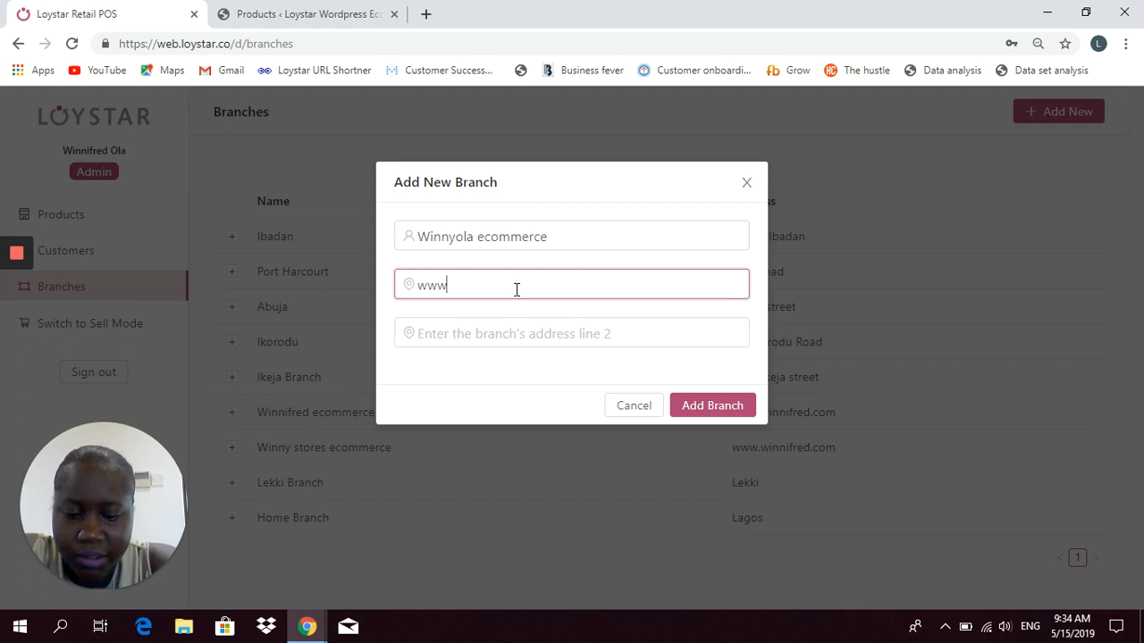
{"action": "type", "text": ".winnyola.com"}
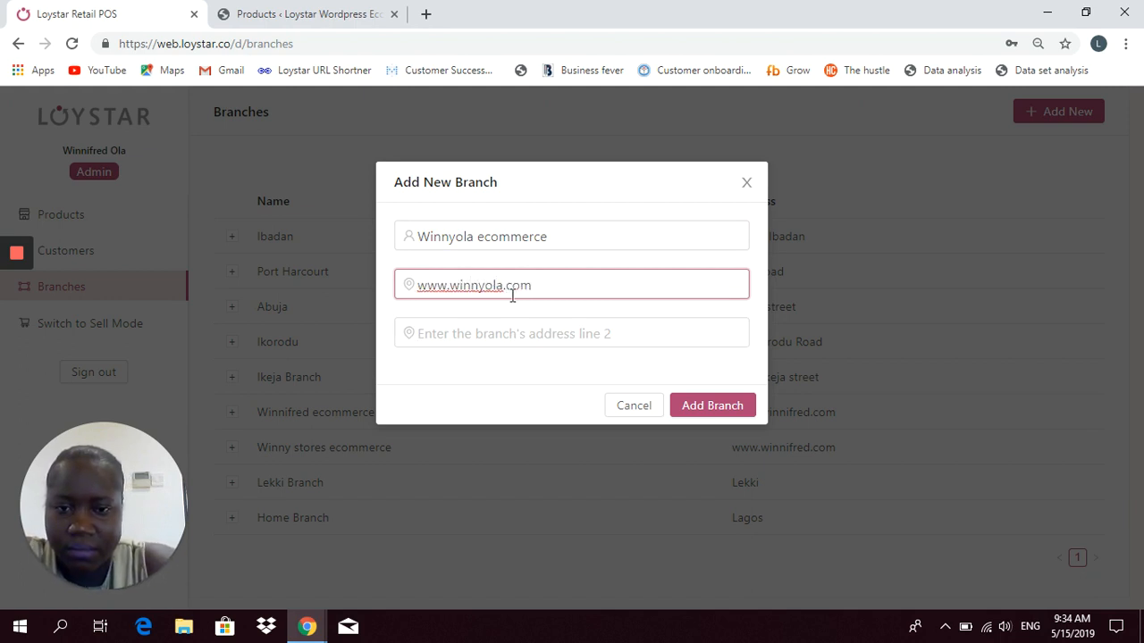
{"action": "left_click", "coordinate": [496, 333]}
{"action": "type", "text": "Lagos"}
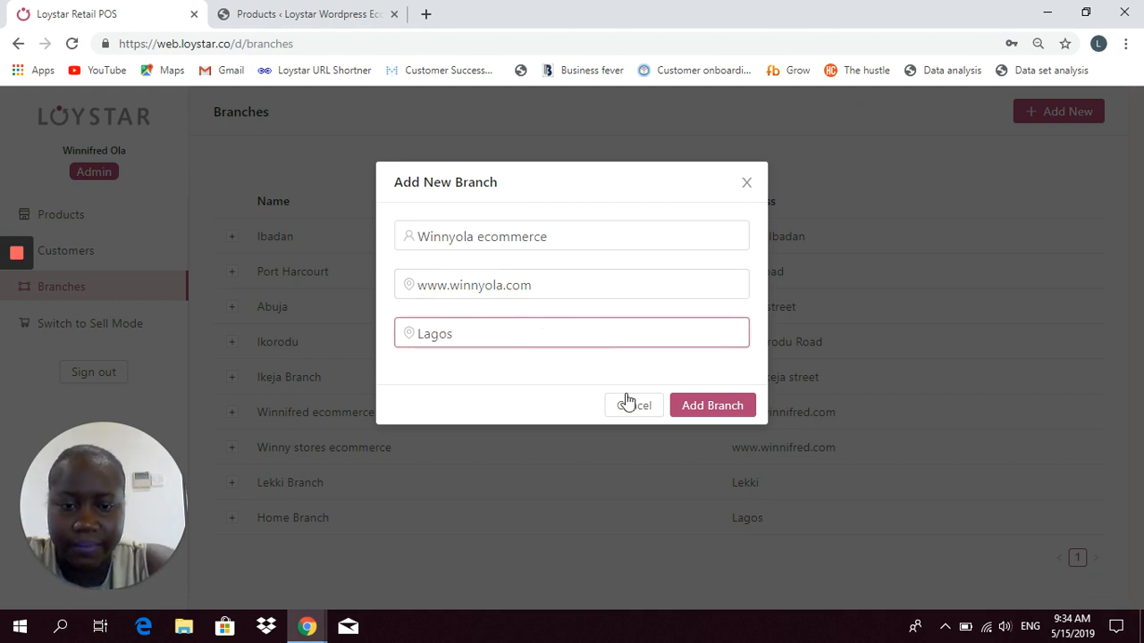
{"action": "left_click", "coordinate": [689, 403]}
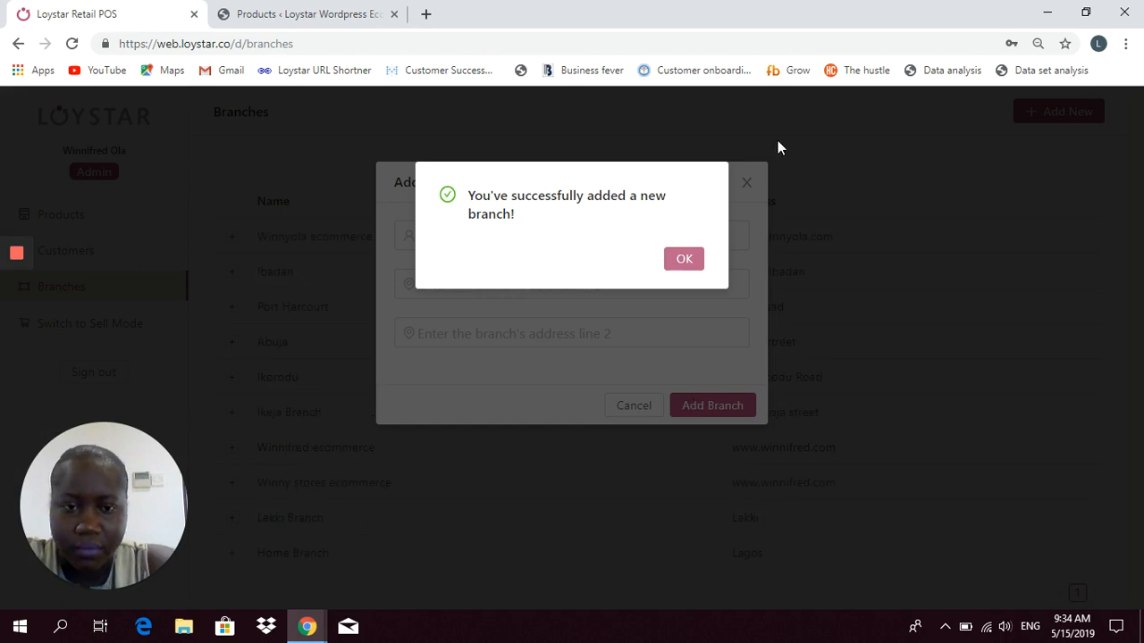
{"action": "left_click", "coordinate": [669, 261]}
{"action": "left_click", "coordinate": [747, 184]}
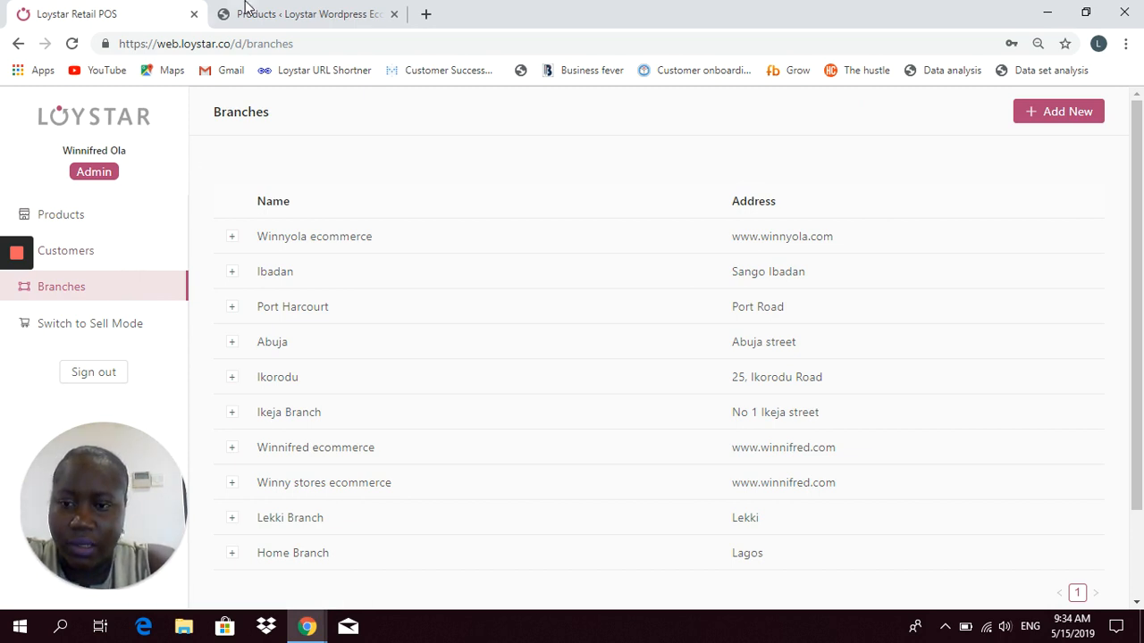
Switch to the WordPress admin site and search the plugins available to add for "loystar".
{"action": "left_click", "coordinate": [284, 13]}
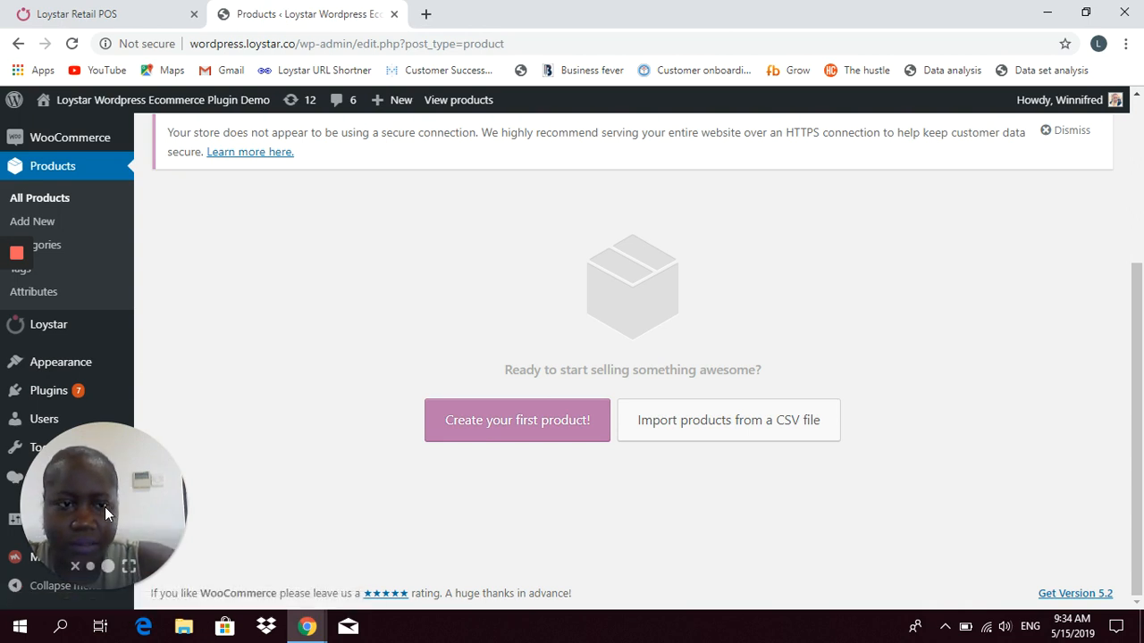
{"action": "left_click_drag", "start_coordinate": [105, 507], "coordinate": [1050, 254]}
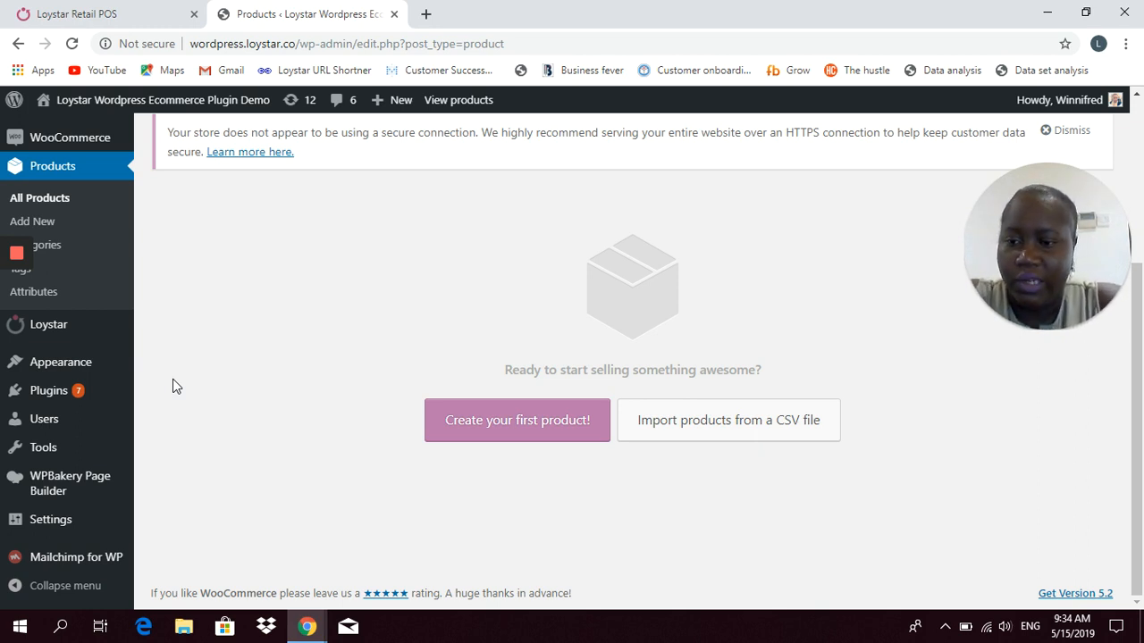
{"action": "mouse_move", "coordinate": [31, 317]}
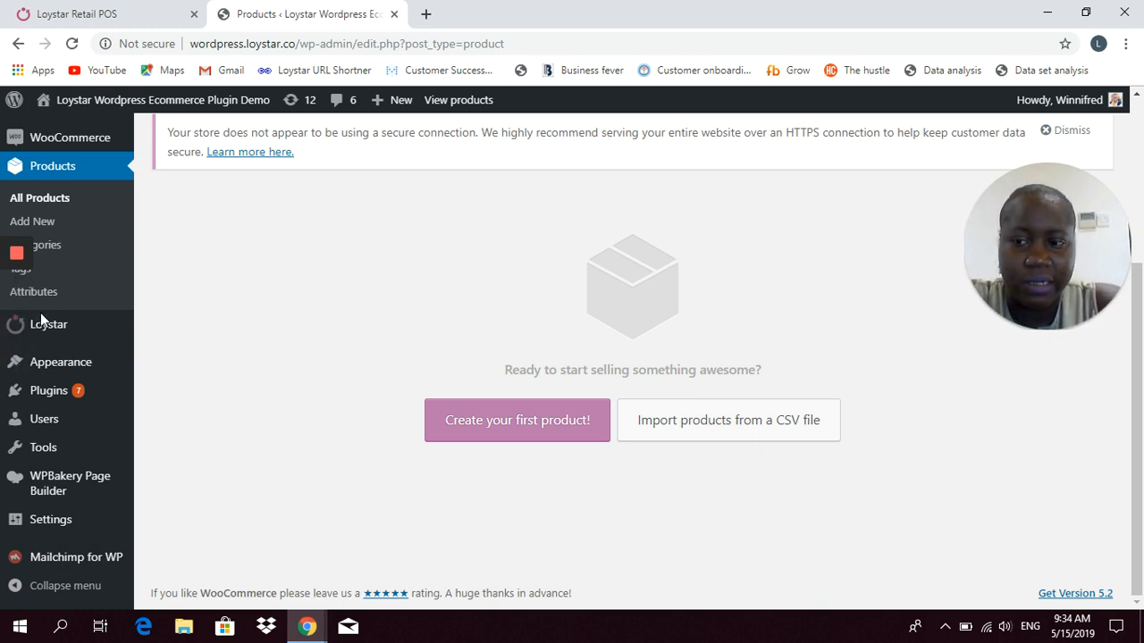
{"action": "mouse_move", "coordinate": [89, 420]}
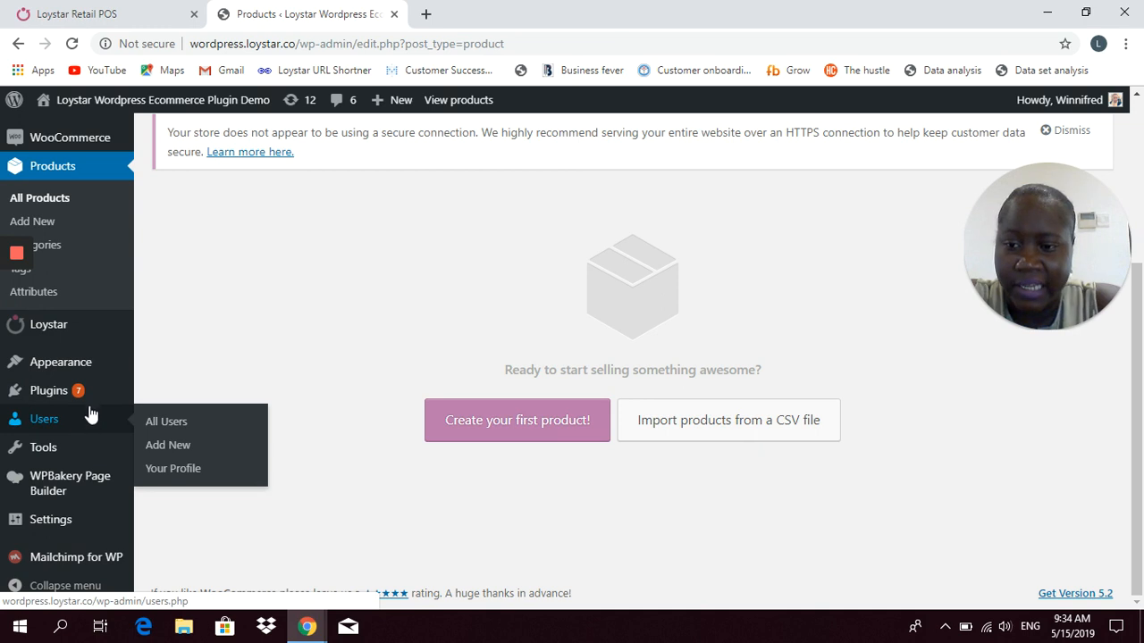
{"action": "mouse_move", "coordinate": [90, 398]}
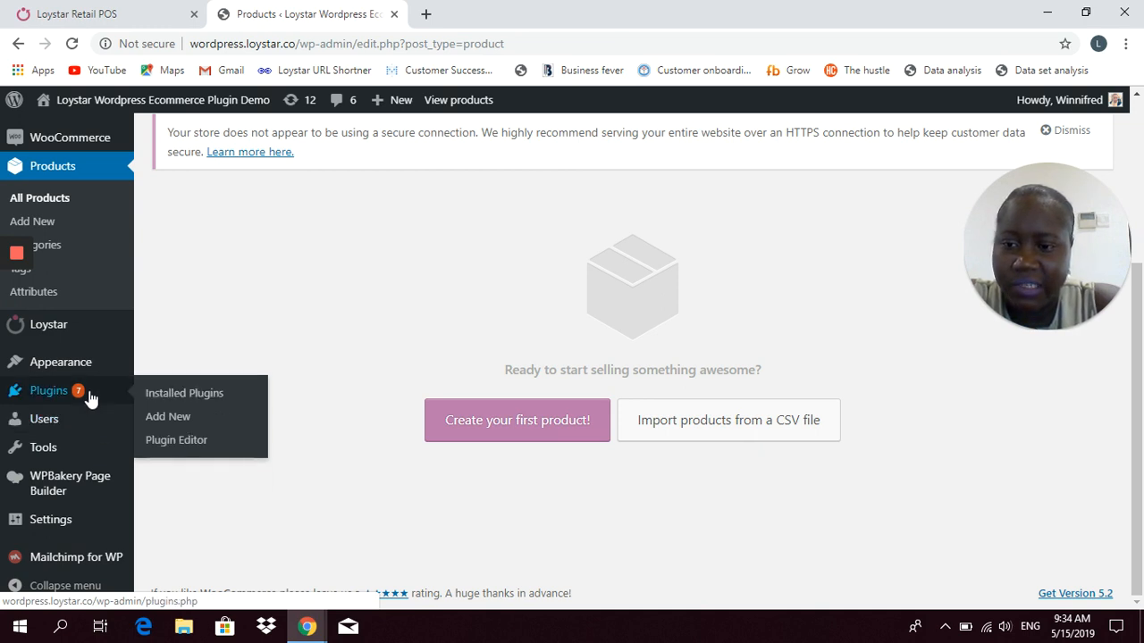
{"action": "left_click", "coordinate": [172, 419]}
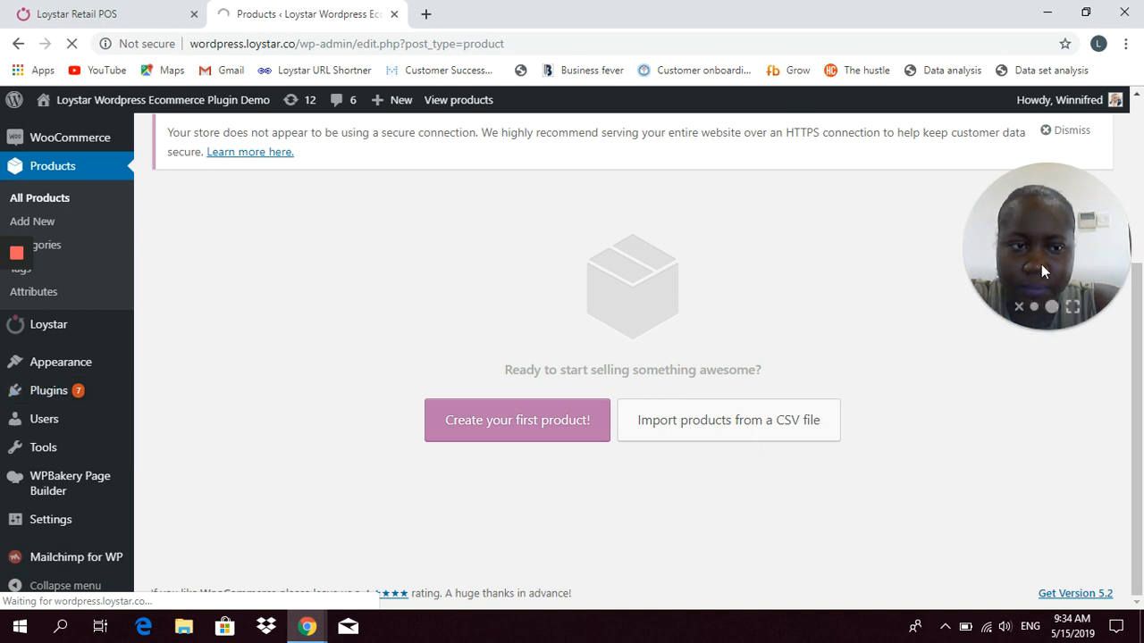
{"action": "left_click_drag", "start_coordinate": [1041, 264], "coordinate": [706, 113]}
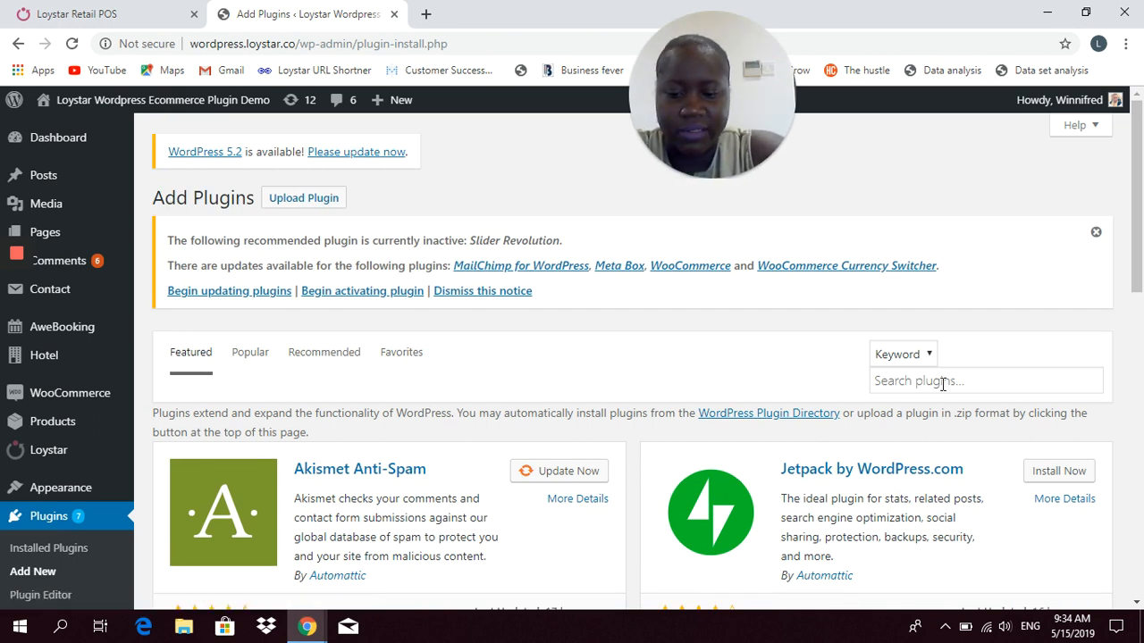
{"action": "left_click", "coordinate": [942, 385]}
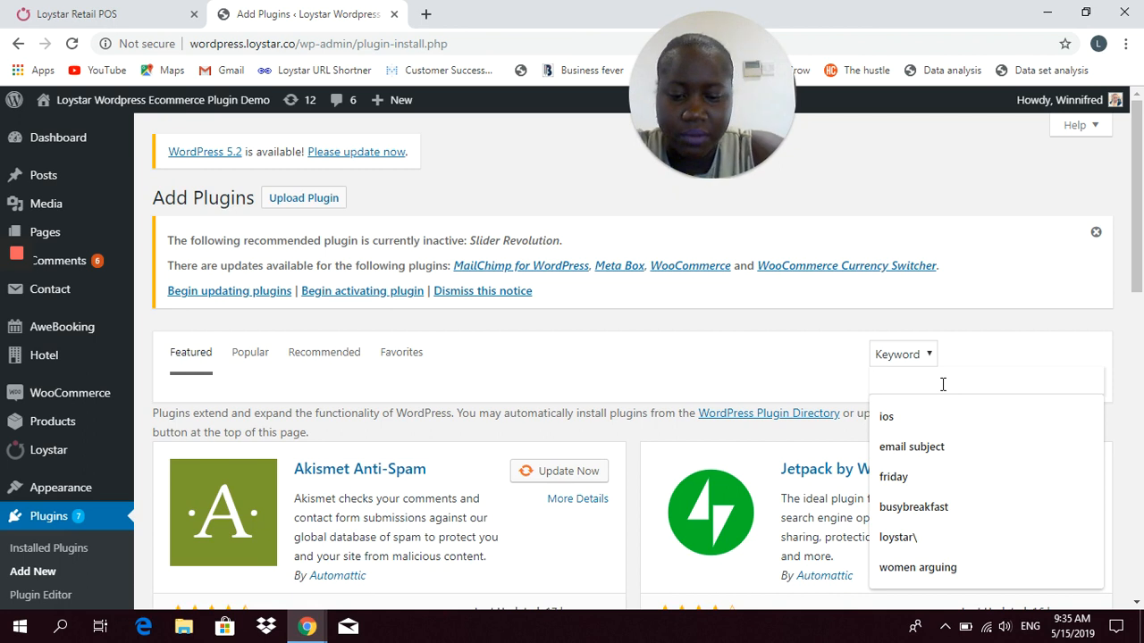
{"action": "type", "text": "loystar"}
{"action": "key", "text": "Return"}
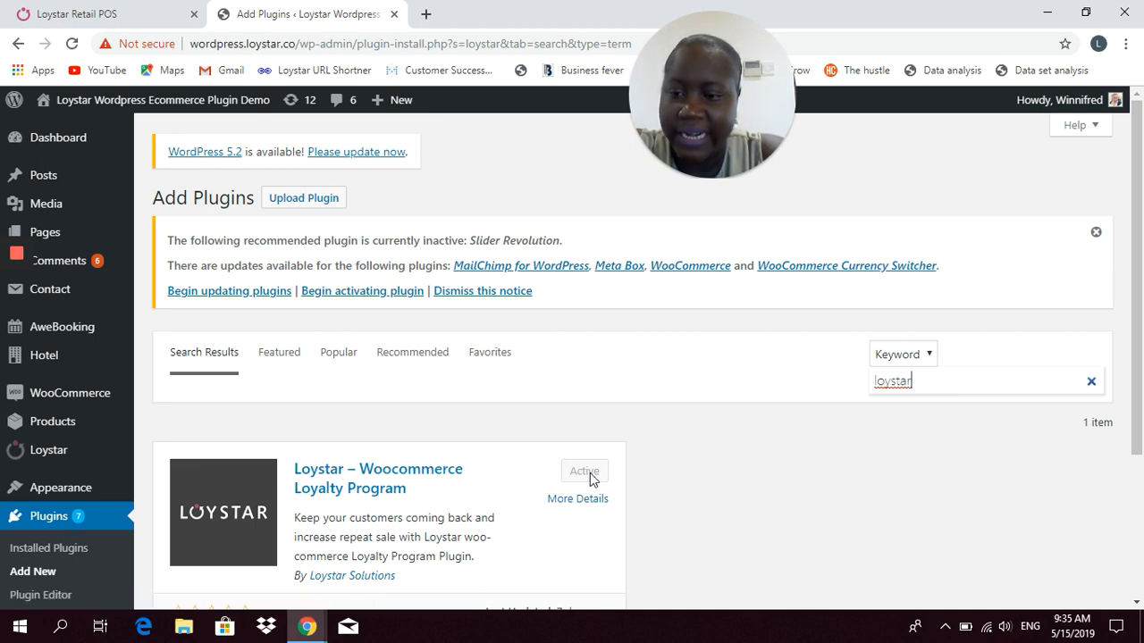
Connect the store to Loystar by signing in with the prefilled credentials in the Loystar plugin's settings.
{"action": "mouse_move", "coordinate": [18, 449]}
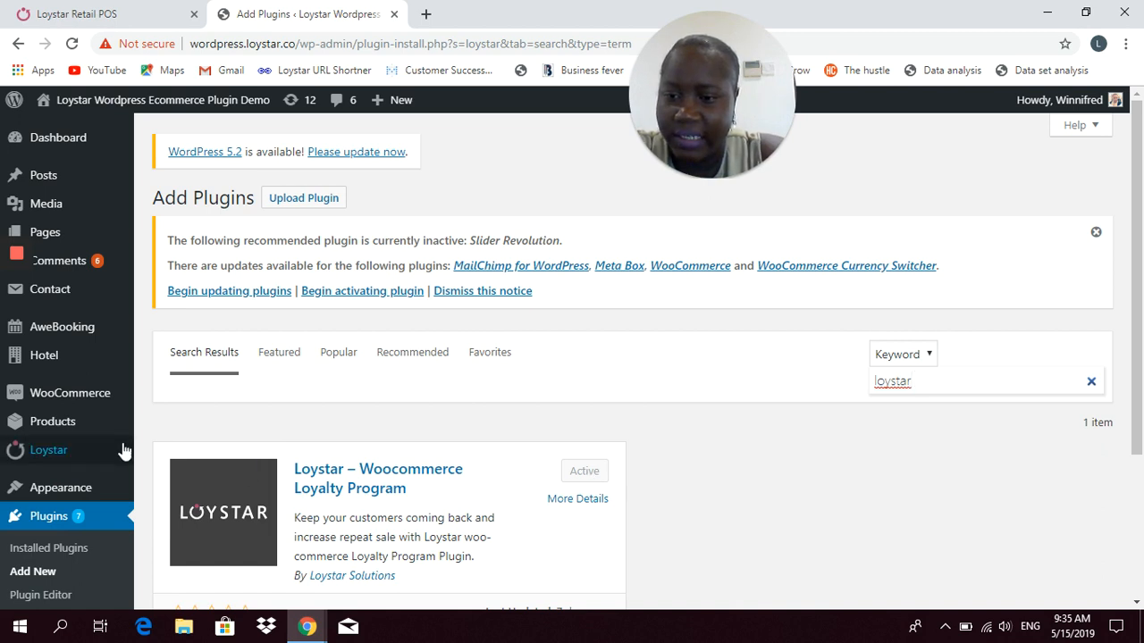
{"action": "mouse_move", "coordinate": [102, 458]}
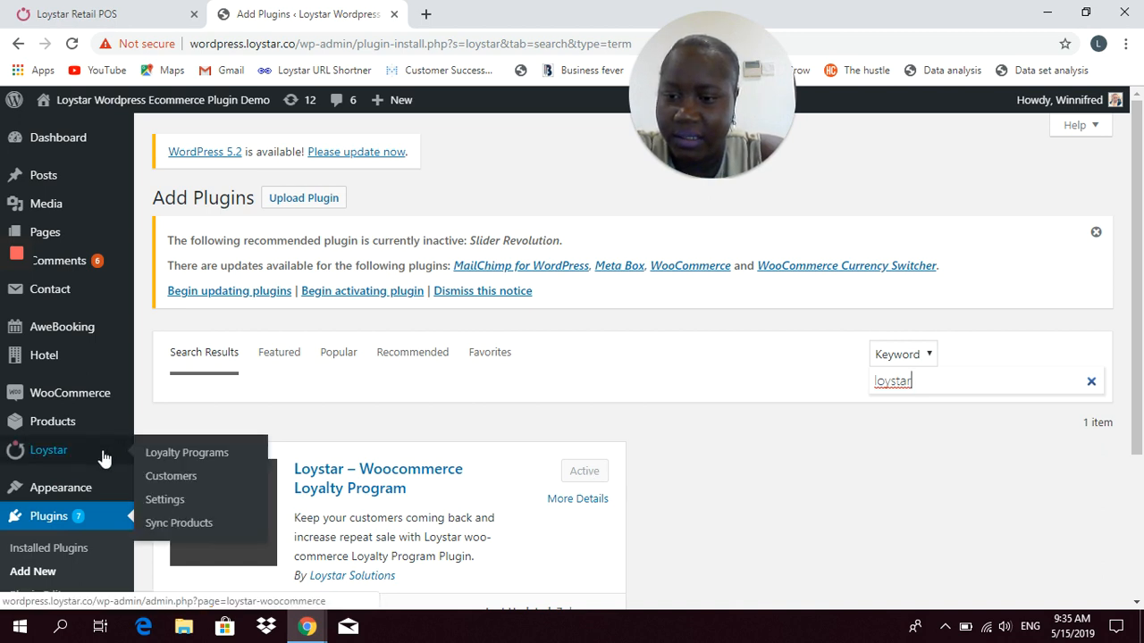
{"action": "left_click", "coordinate": [186, 500]}
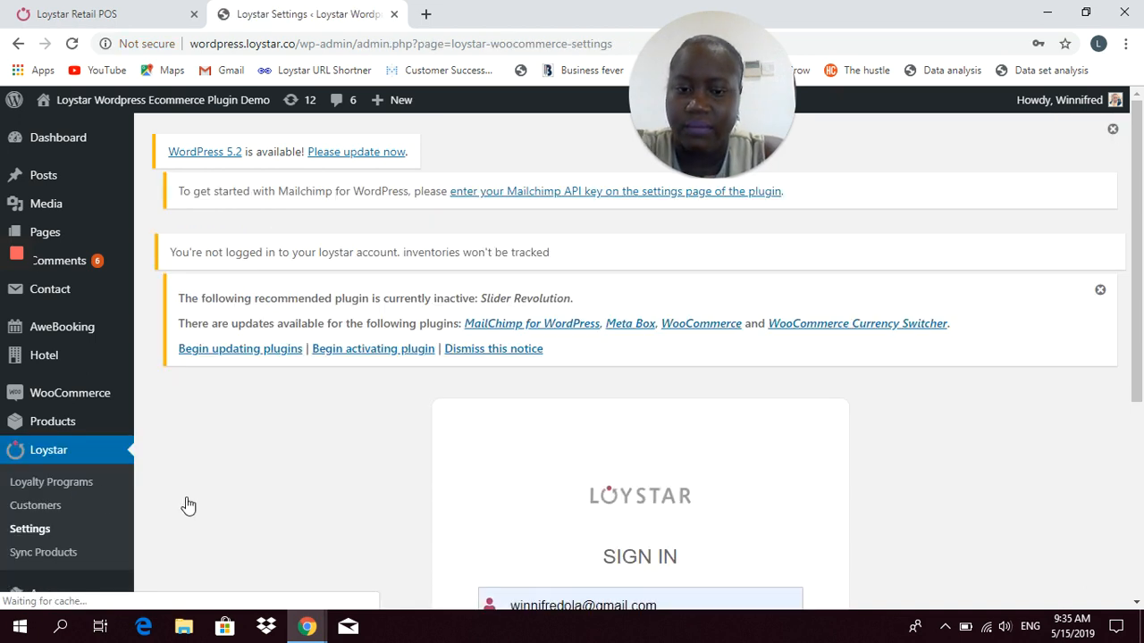
{"action": "left_click_drag", "start_coordinate": [1136, 284], "coordinate": [1136, 434]}
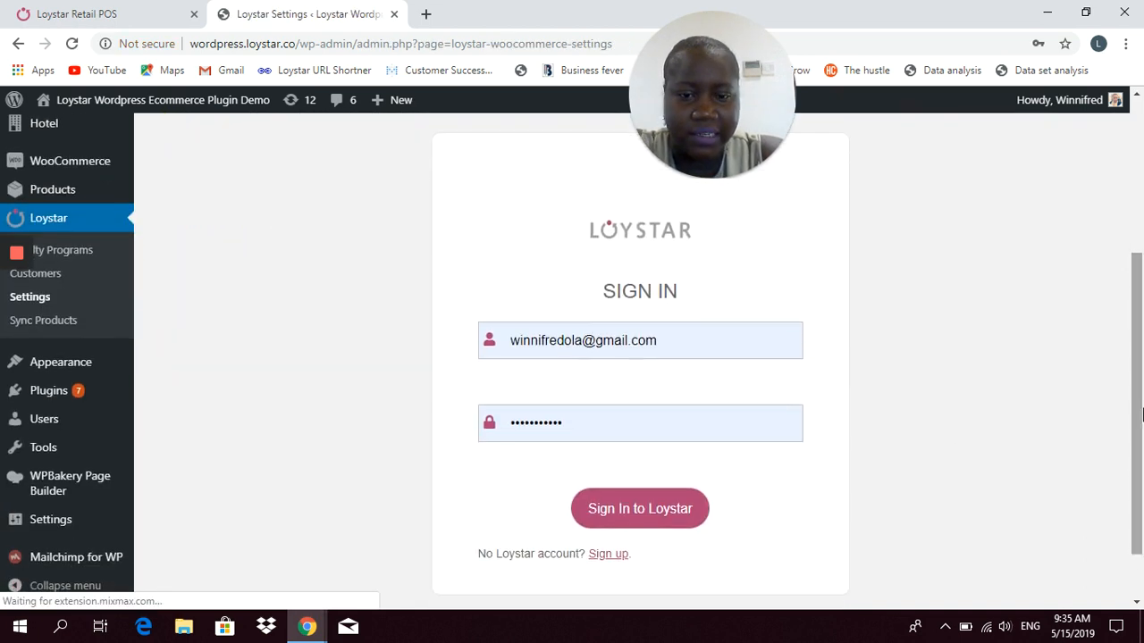
{"action": "left_click", "coordinate": [625, 520]}
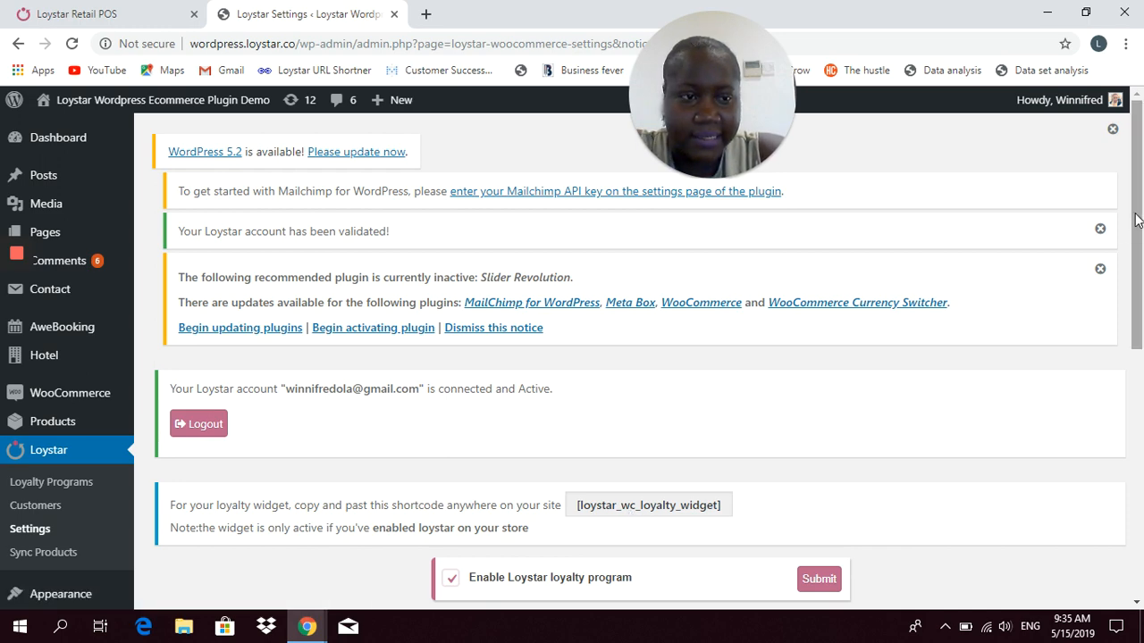
{"action": "left_click_drag", "start_coordinate": [1136, 252], "coordinate": [1140, 223]}
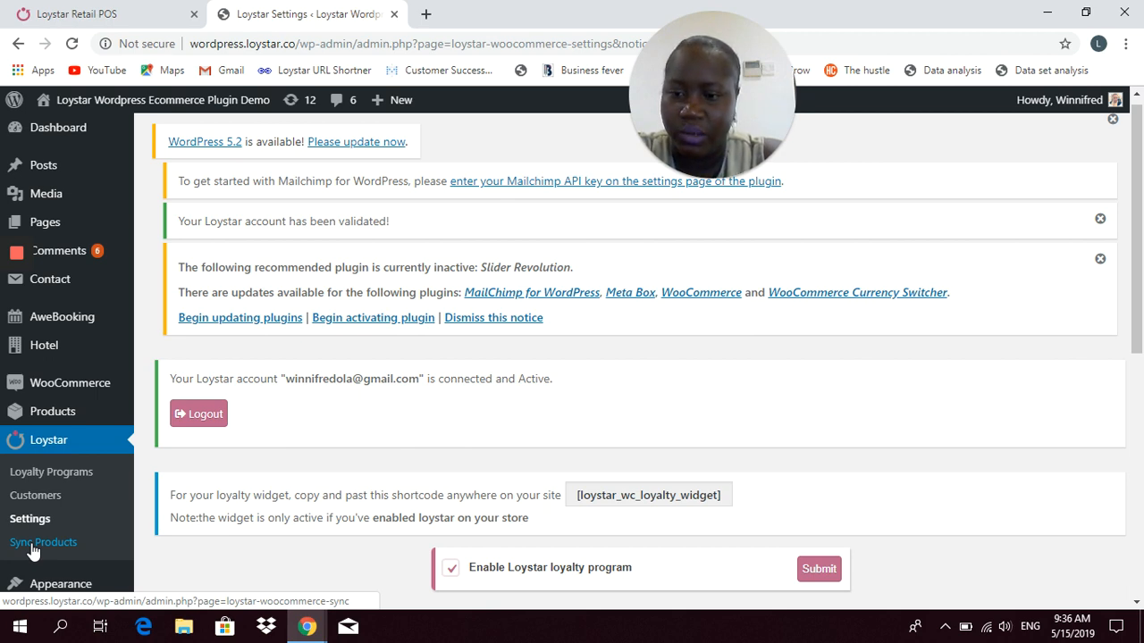
Open the plugin's product sync page and compare it with the product list in Loystar Retail POS.
{"action": "left_click", "coordinate": [31, 543]}
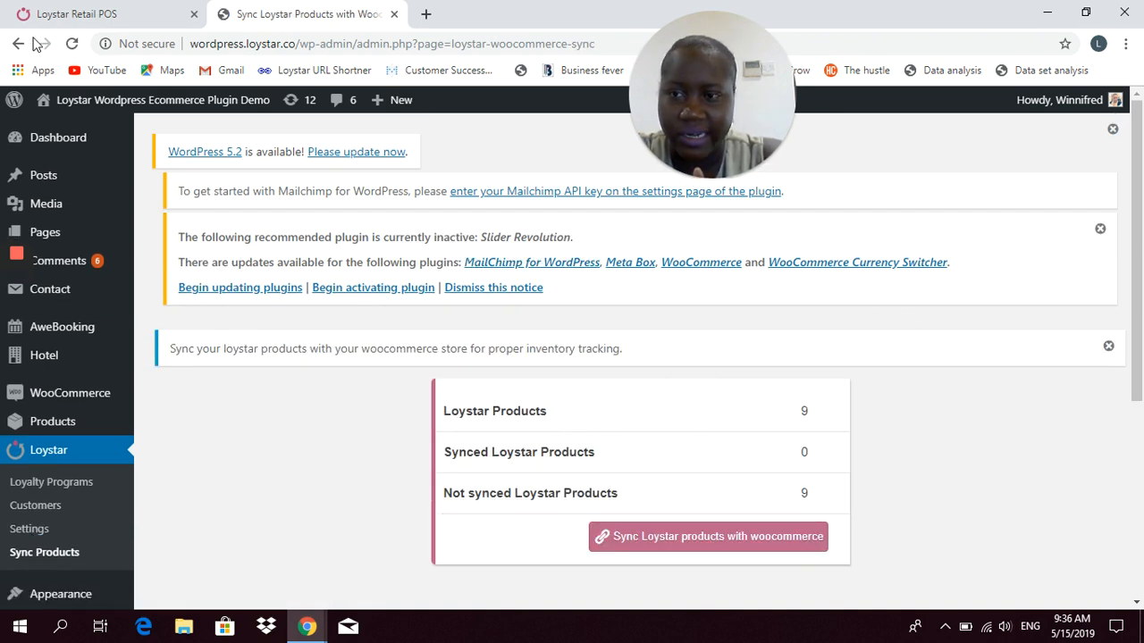
{"action": "left_click", "coordinate": [51, 16]}
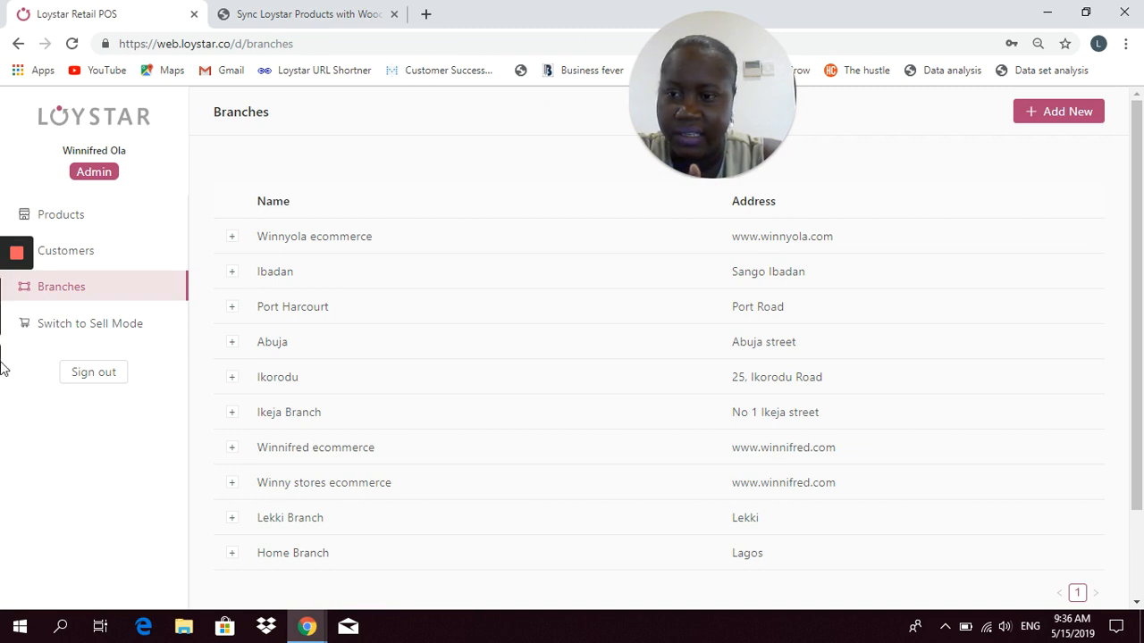
{"action": "left_click", "coordinate": [62, 213]}
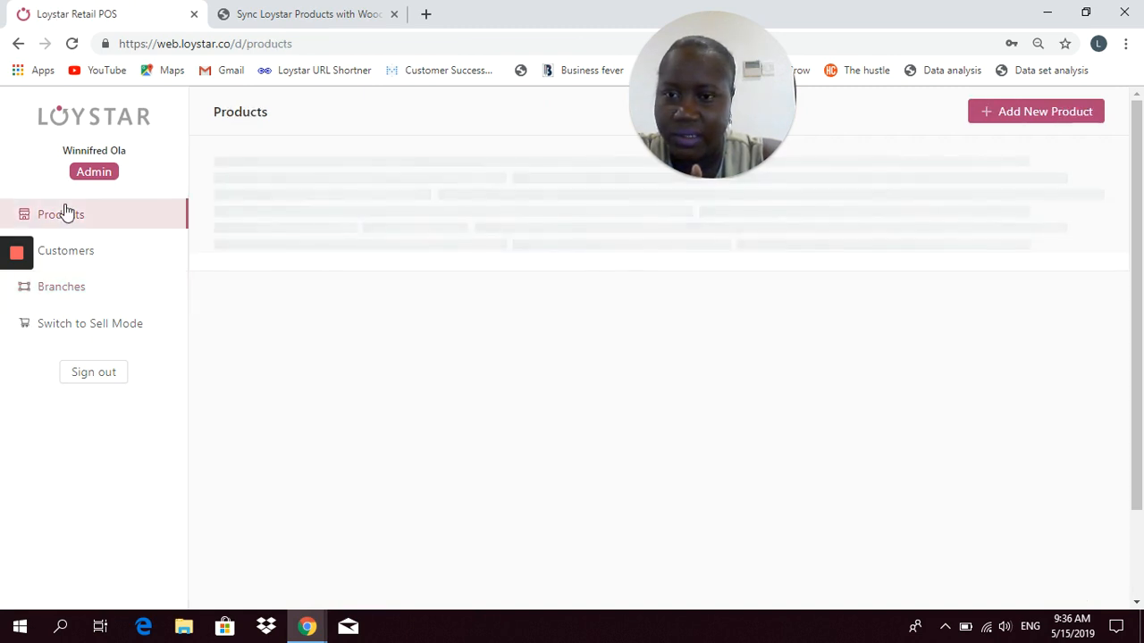
Sync the Loystar products with WooCommerce from the WordPress admin site, and review the store's full product list.
{"action": "left_click", "coordinate": [301, 14]}
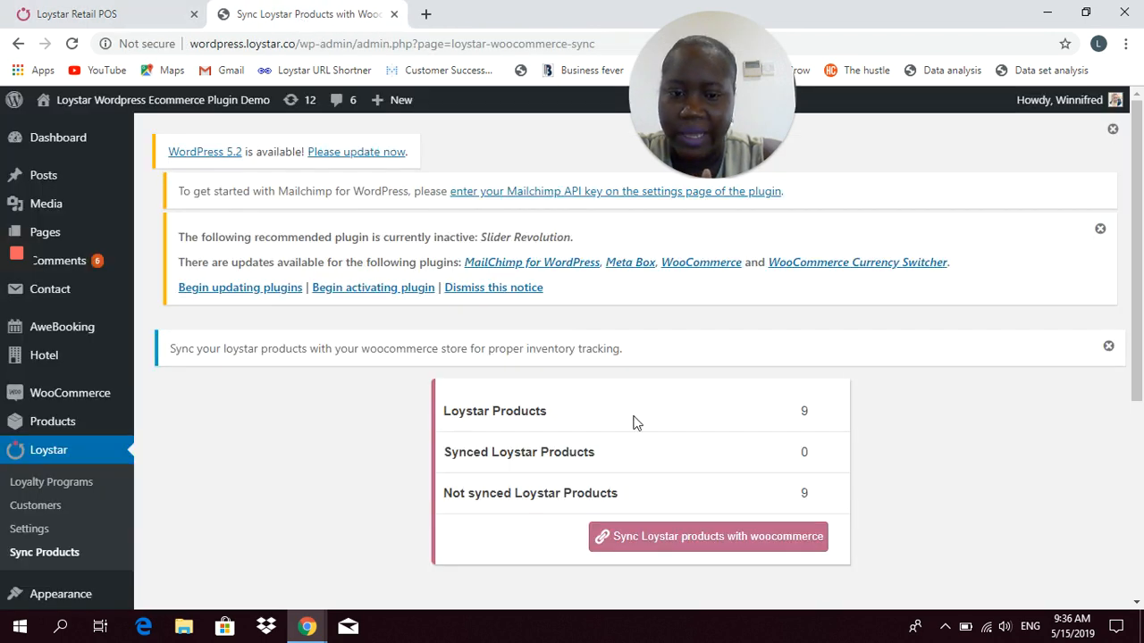
{"action": "left_click", "coordinate": [676, 533]}
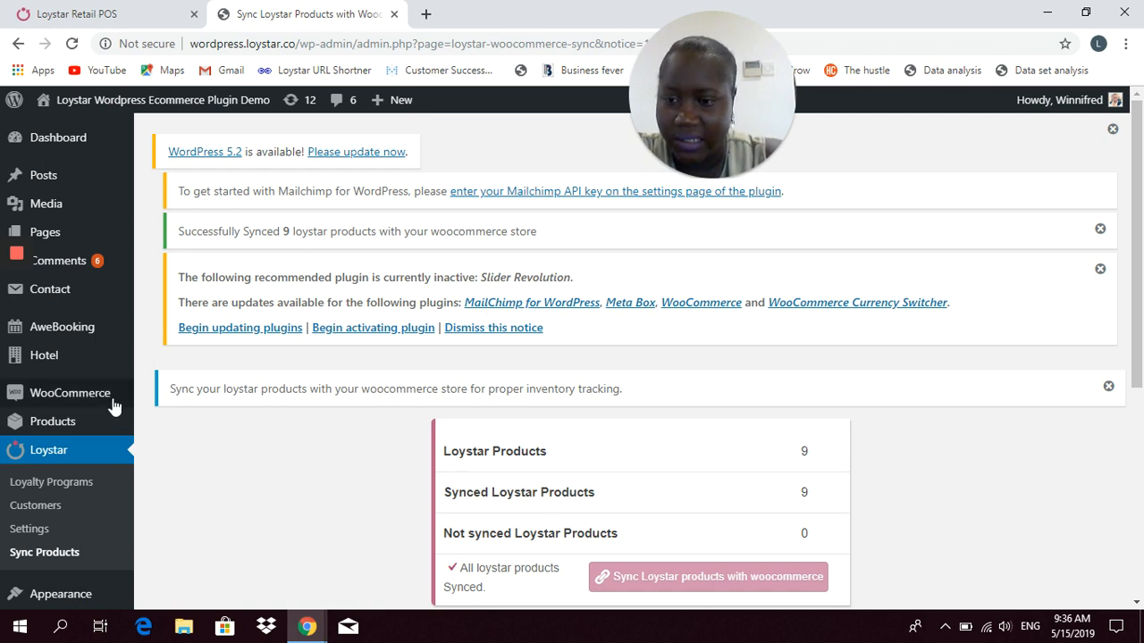
{"action": "mouse_move", "coordinate": [94, 420]}
{"action": "left_click", "coordinate": [157, 430]}
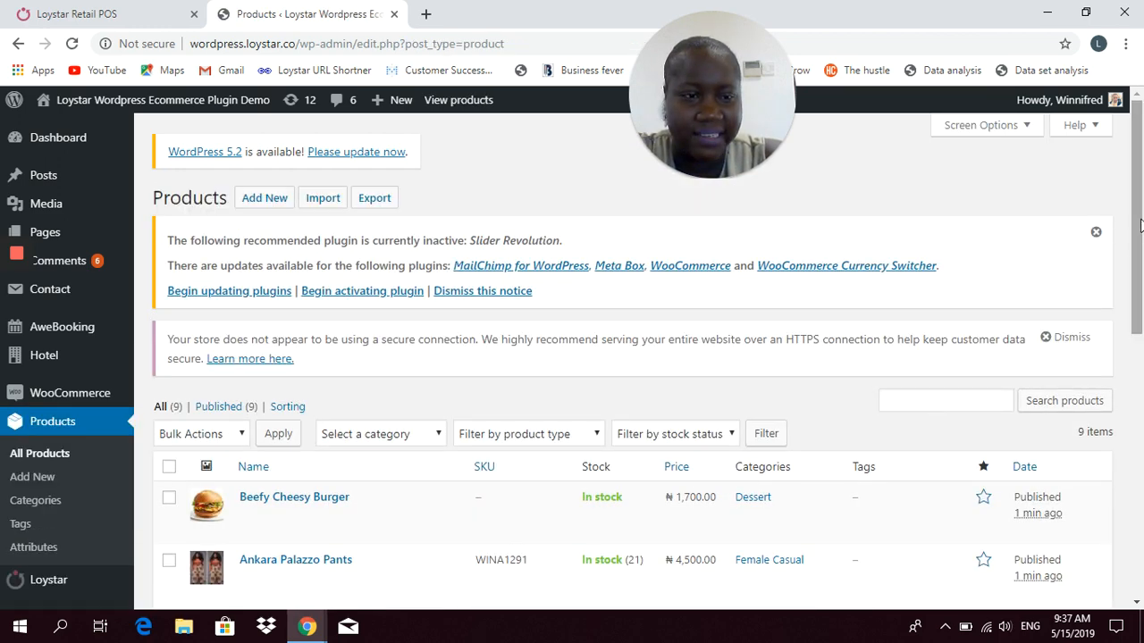
{"action": "scroll", "coordinate": [1140, 243], "scroll_direction": "down", "scroll_amount": 5}
{"action": "scroll", "coordinate": [1140, 233], "scroll_direction": "up", "scroll_amount": 5}
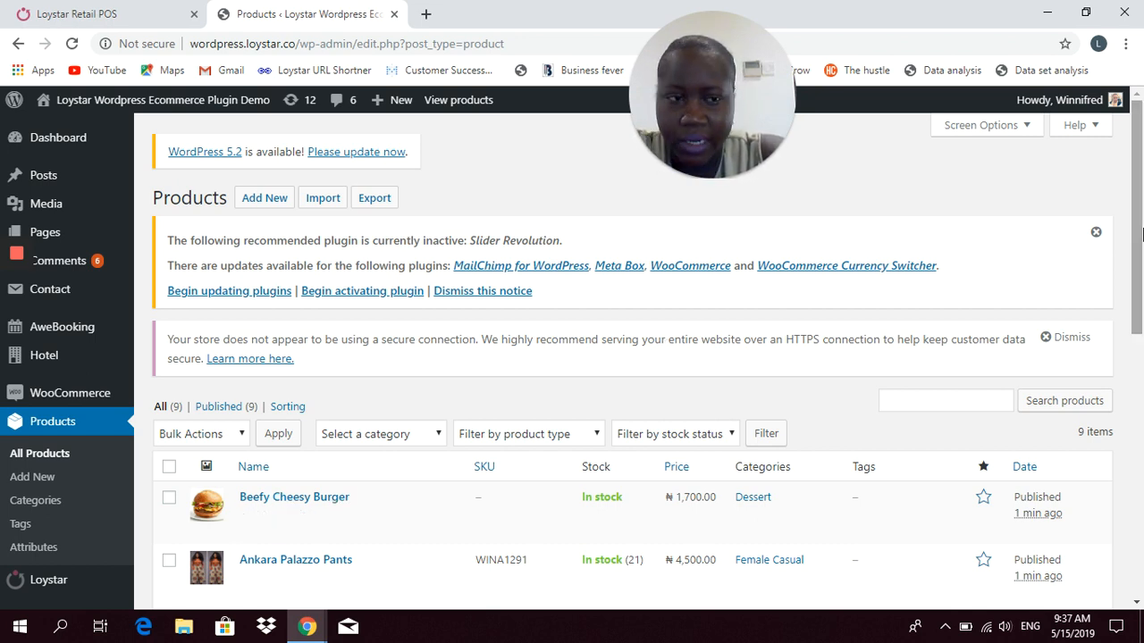
Start a new loyalty program in the Loystar plugin and set its program type to Stamp Programs.
{"action": "scroll", "coordinate": [1139, 256], "scroll_direction": "down", "scroll_amount": 2}
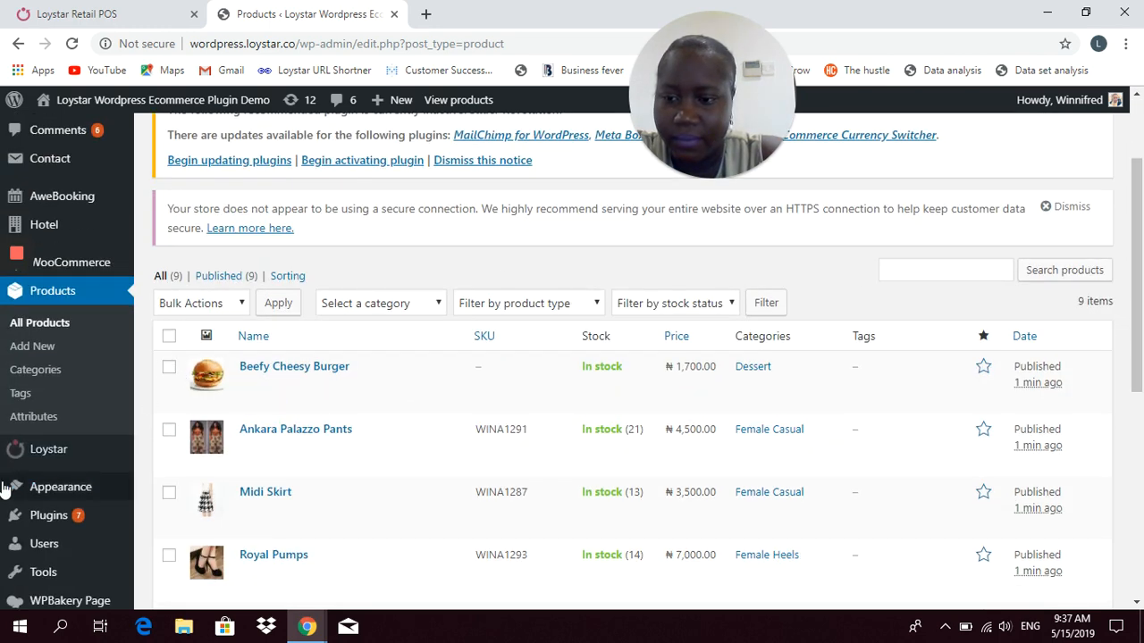
{"action": "mouse_move", "coordinate": [44, 460]}
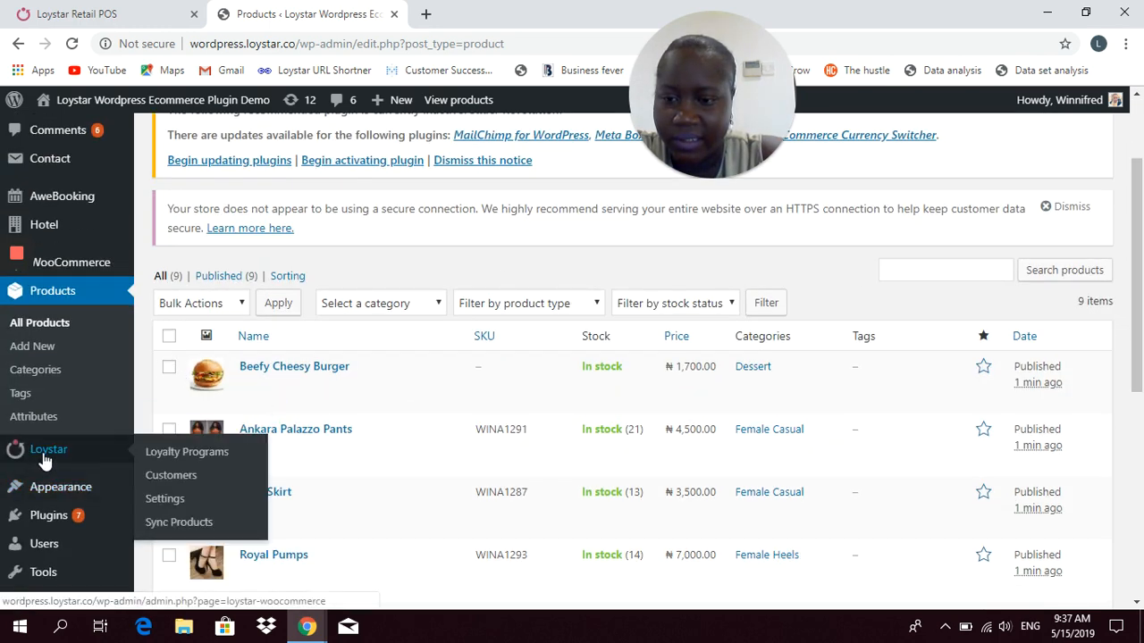
{"action": "left_click", "coordinate": [211, 456]}
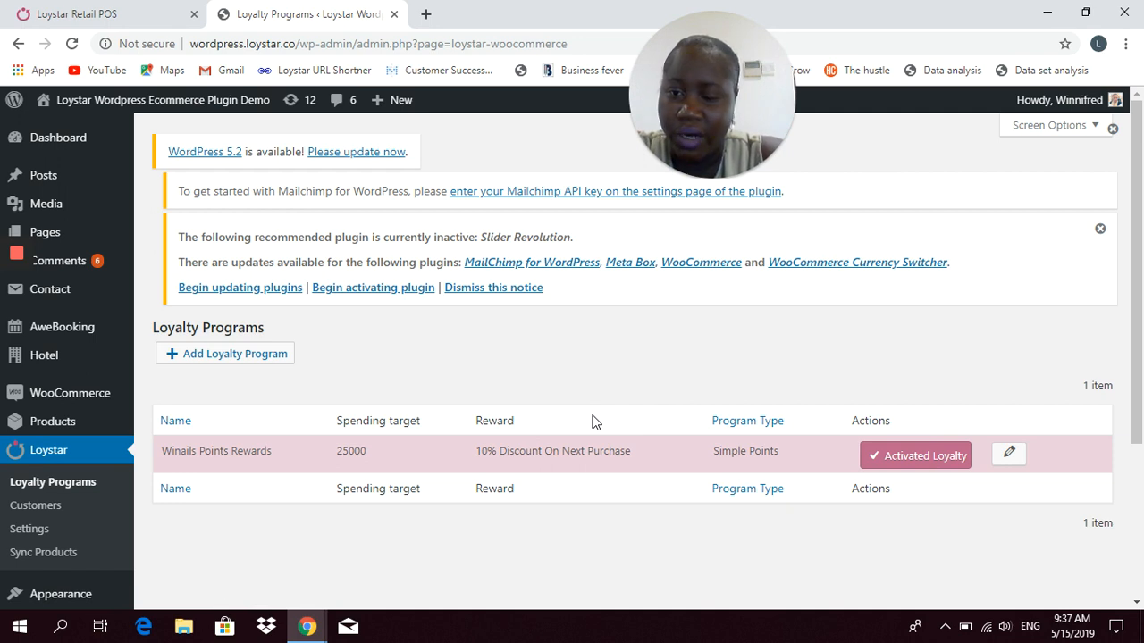
{"action": "left_click", "coordinate": [247, 353]}
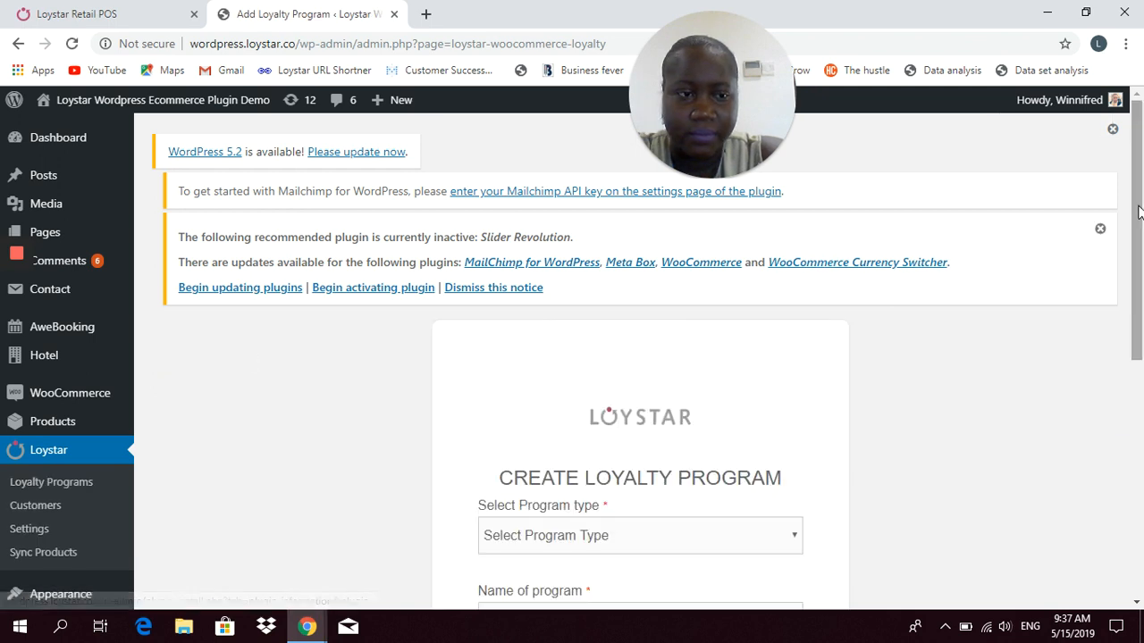
{"action": "scroll", "coordinate": [1139, 212], "scroll_direction": "down", "scroll_amount": 2}
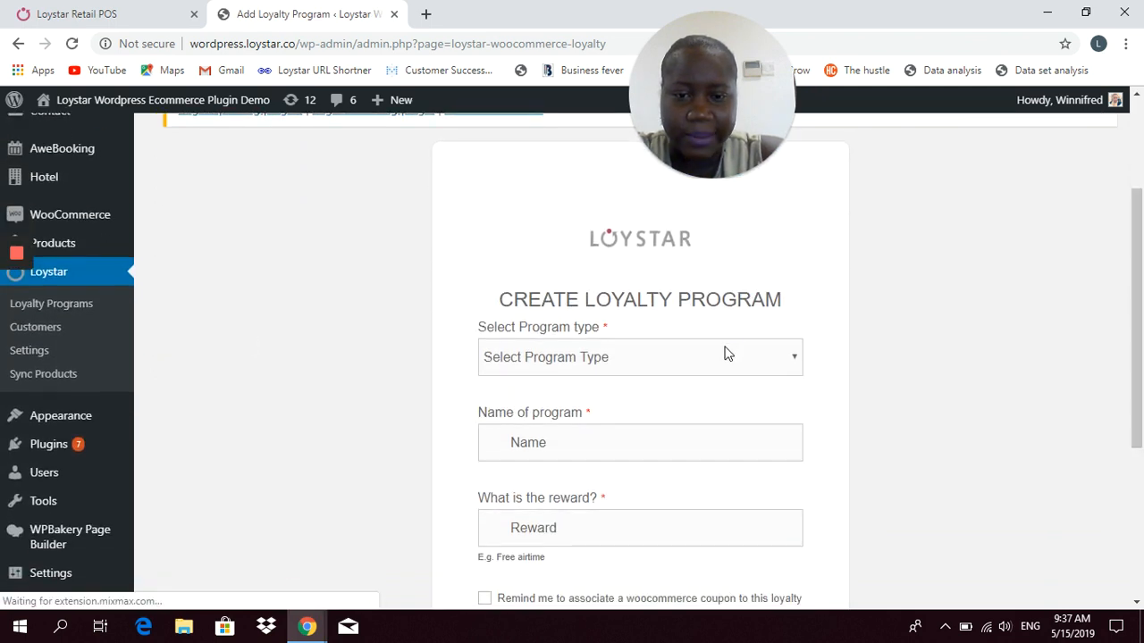
{"action": "left_click", "coordinate": [726, 354]}
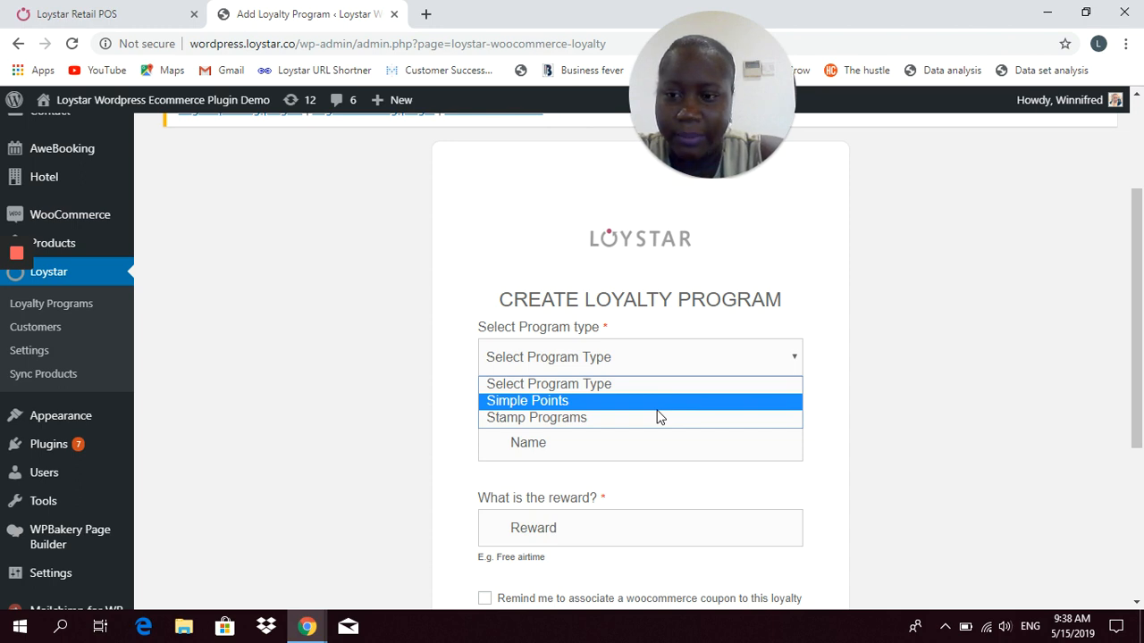
{"action": "left_click", "coordinate": [625, 417]}
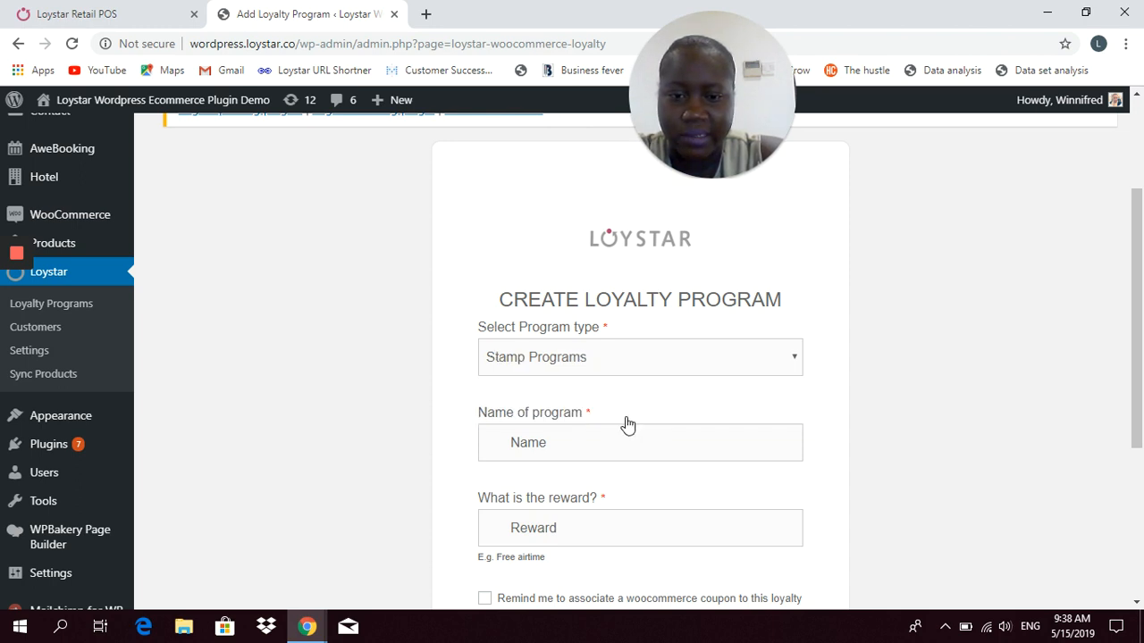
Name the loyalty program with the owner's first name followed by "Stamp Loyalty".
{"action": "left_click", "coordinate": [595, 441]}
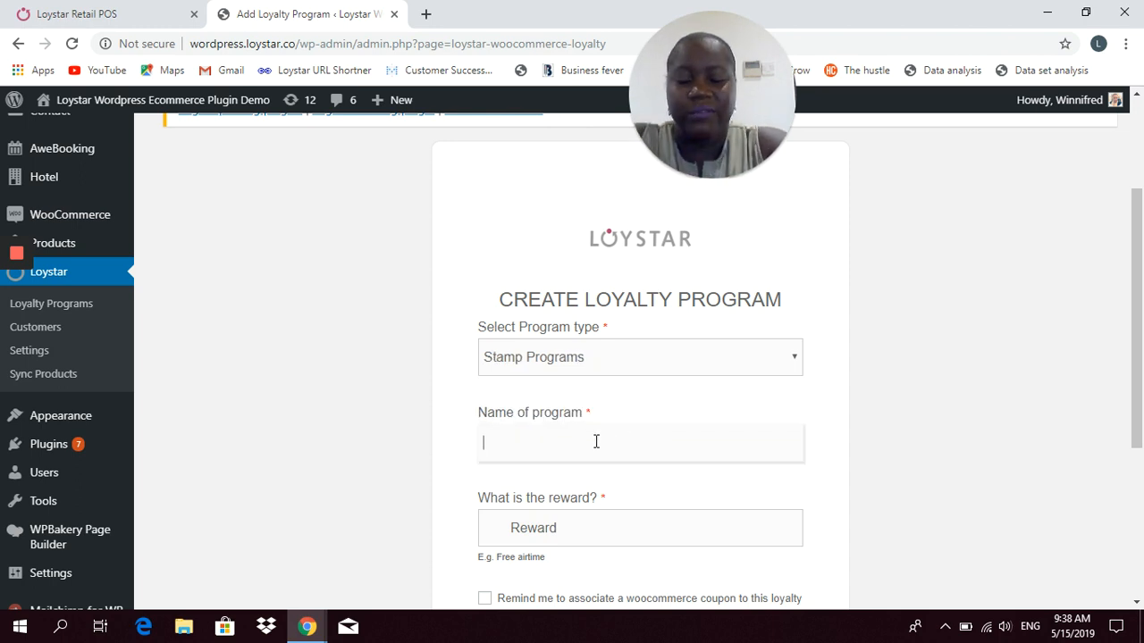
{"action": "type", "text": "Winn"}
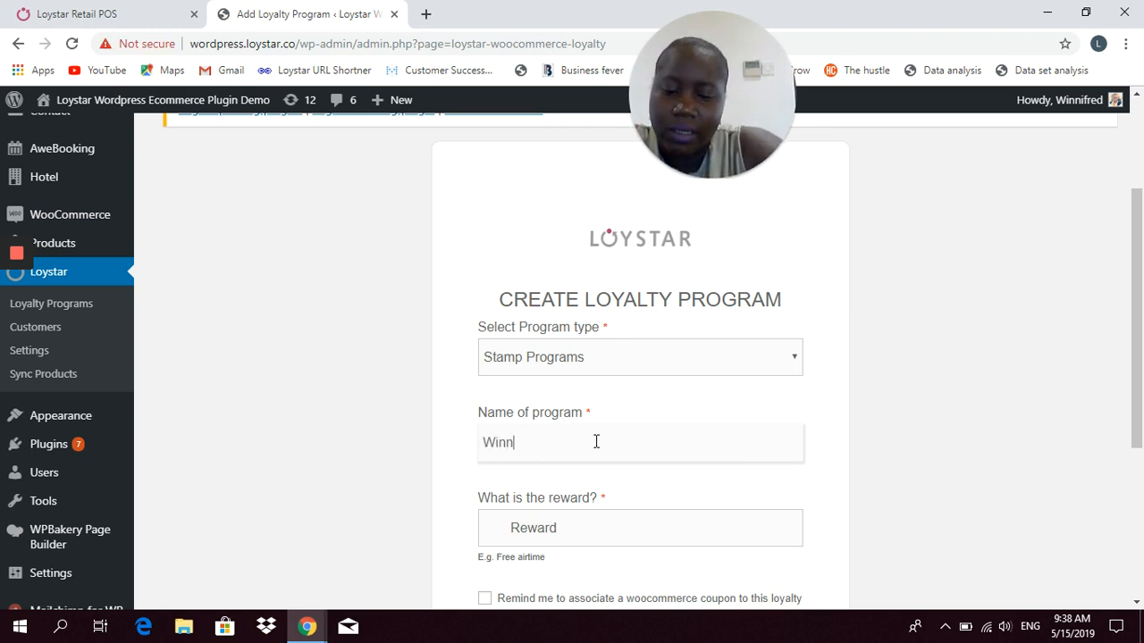
{"action": "type", "text": "ifred St"}
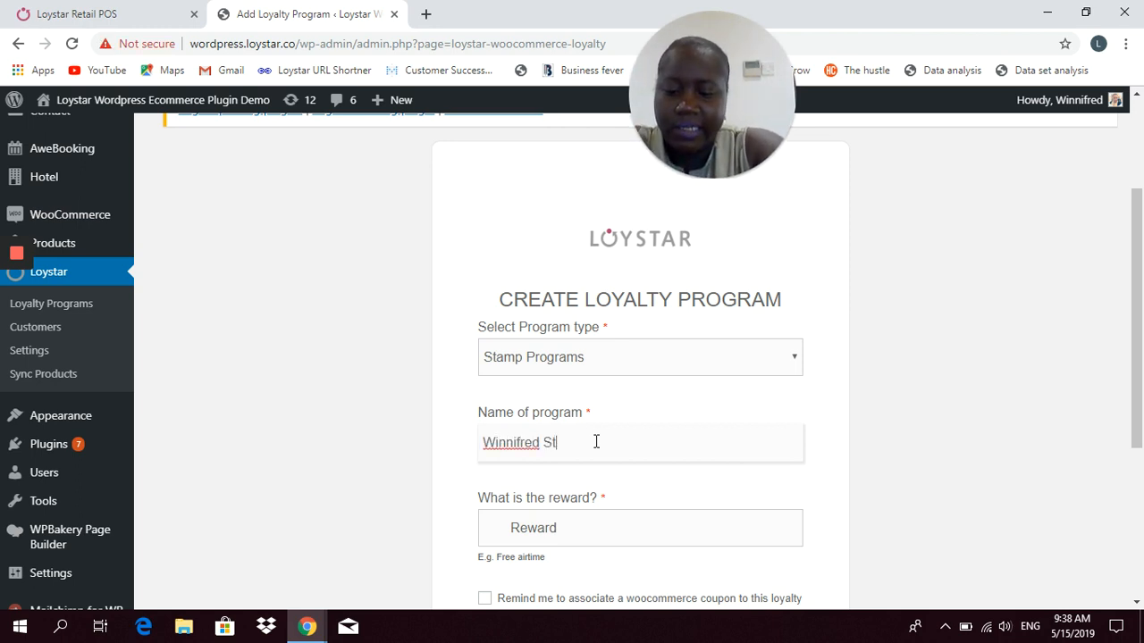
{"action": "type", "text": "amp Loyalty"}
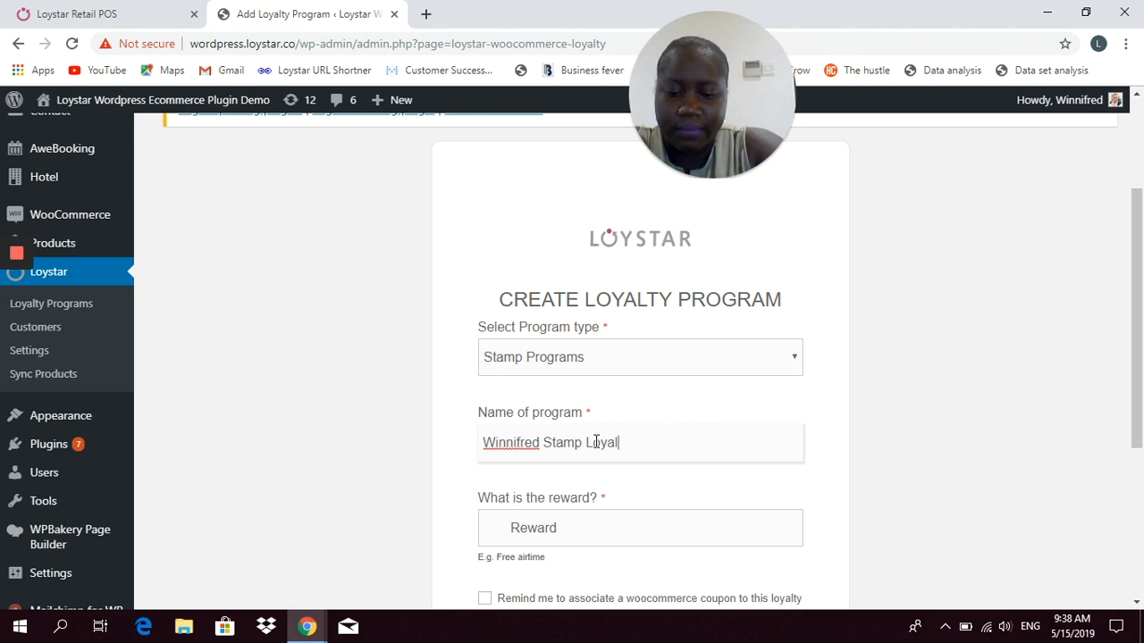
Set the loyalty program's reward to "Free item after 5th purchase".
{"action": "left_click", "coordinate": [557, 534]}
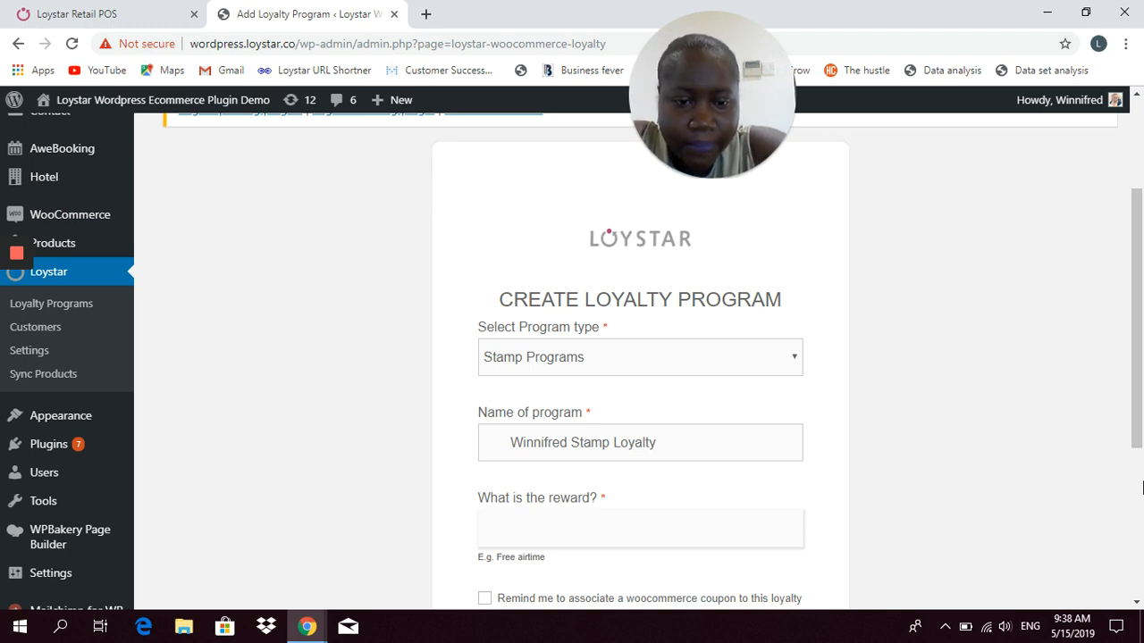
{"action": "left_click_drag", "start_coordinate": [1137, 344], "coordinate": [1137, 394]}
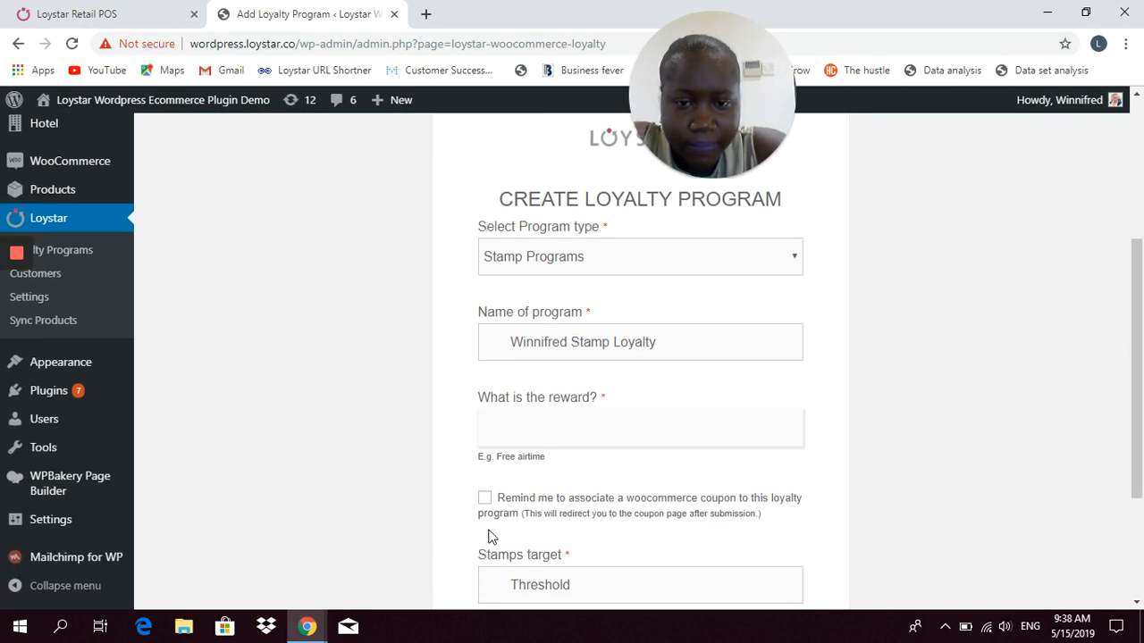
{"action": "type", "text": "Free"}
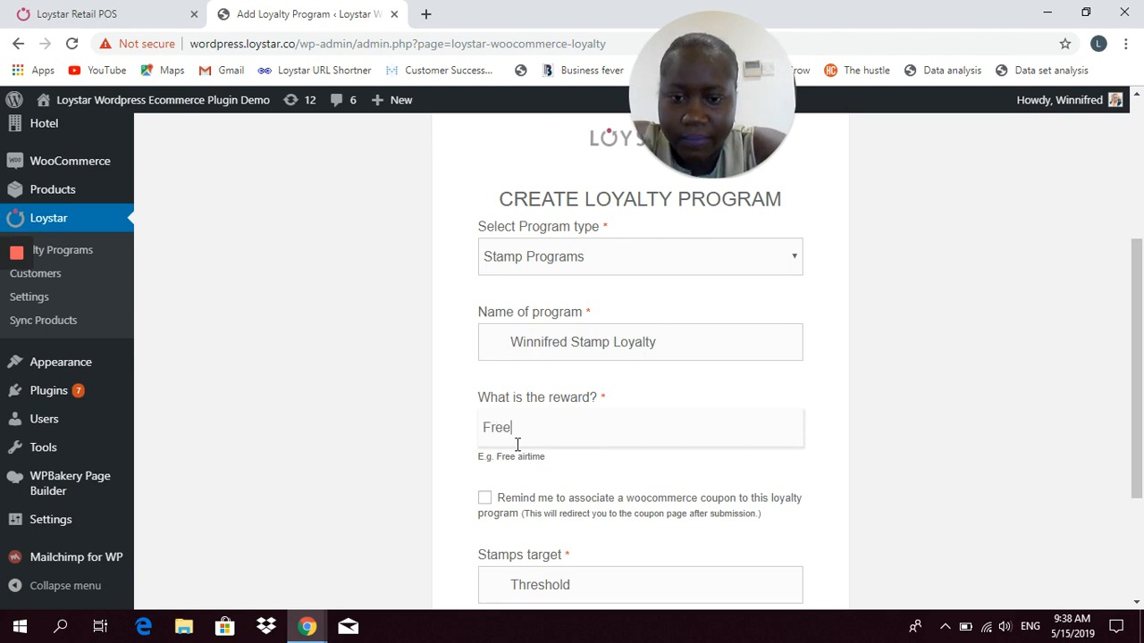
{"action": "type", "text": " item after"}
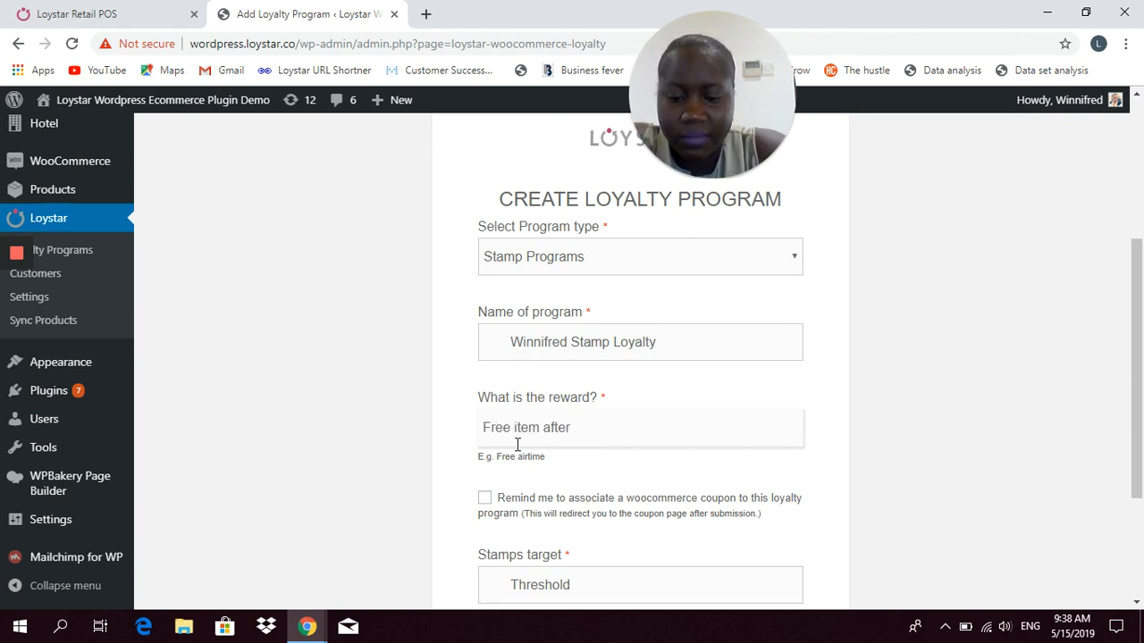
{"action": "type", "text": " 5th"}
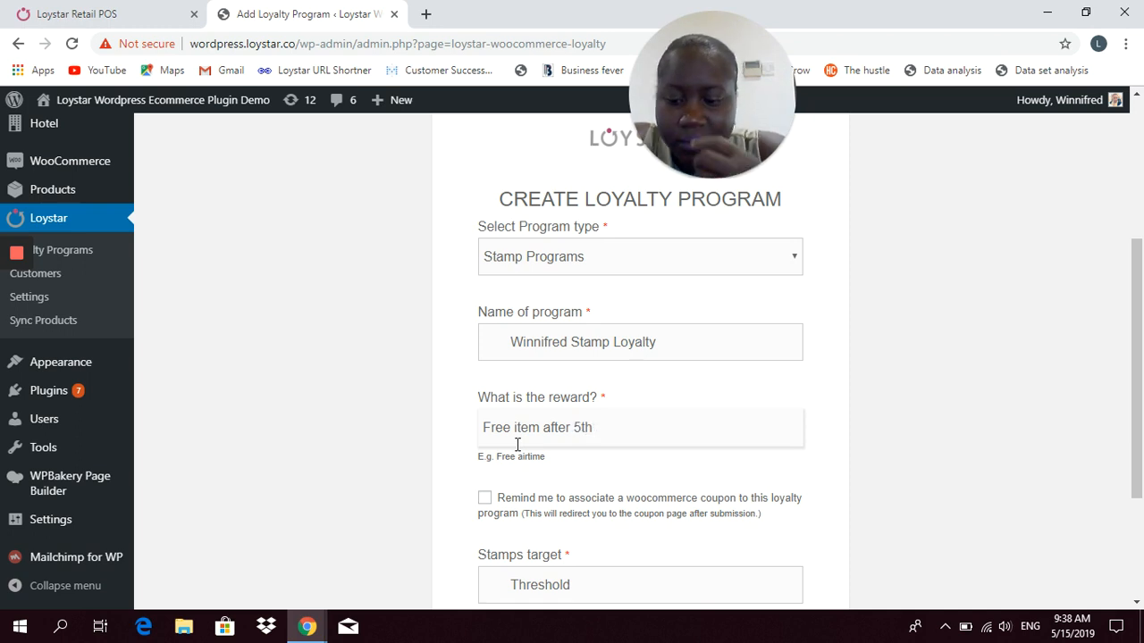
{"action": "type", "text": " purchase"}
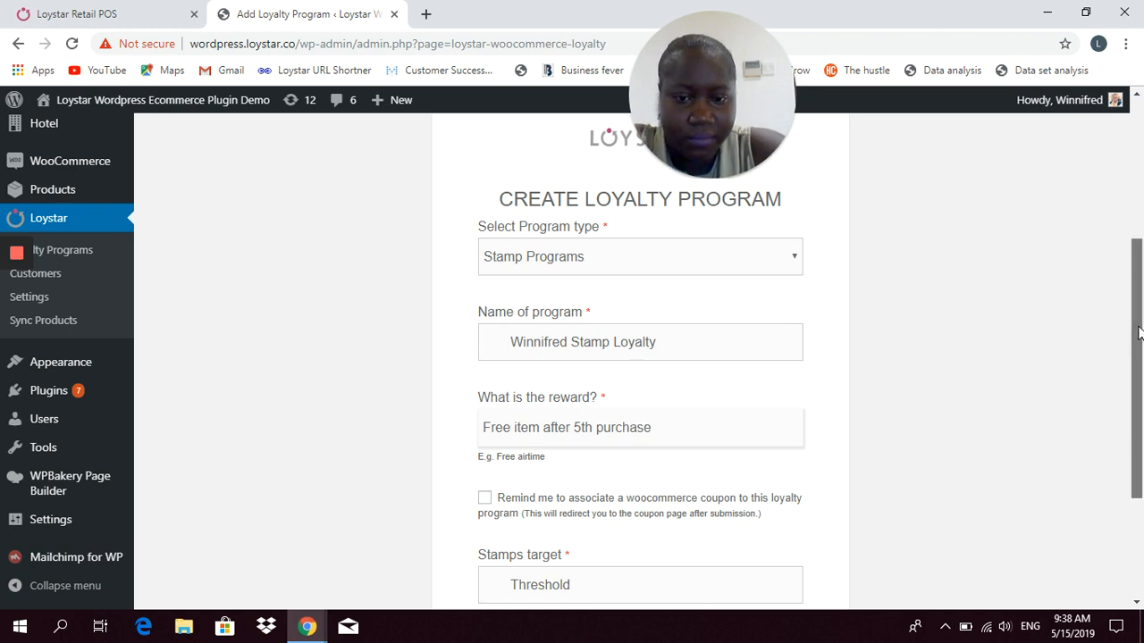
Set the stamps target to 5 and create the loyalty program.
{"action": "left_click_drag", "start_coordinate": [1140, 332], "coordinate": [1142, 423]}
{"action": "left_click", "coordinate": [739, 420]}
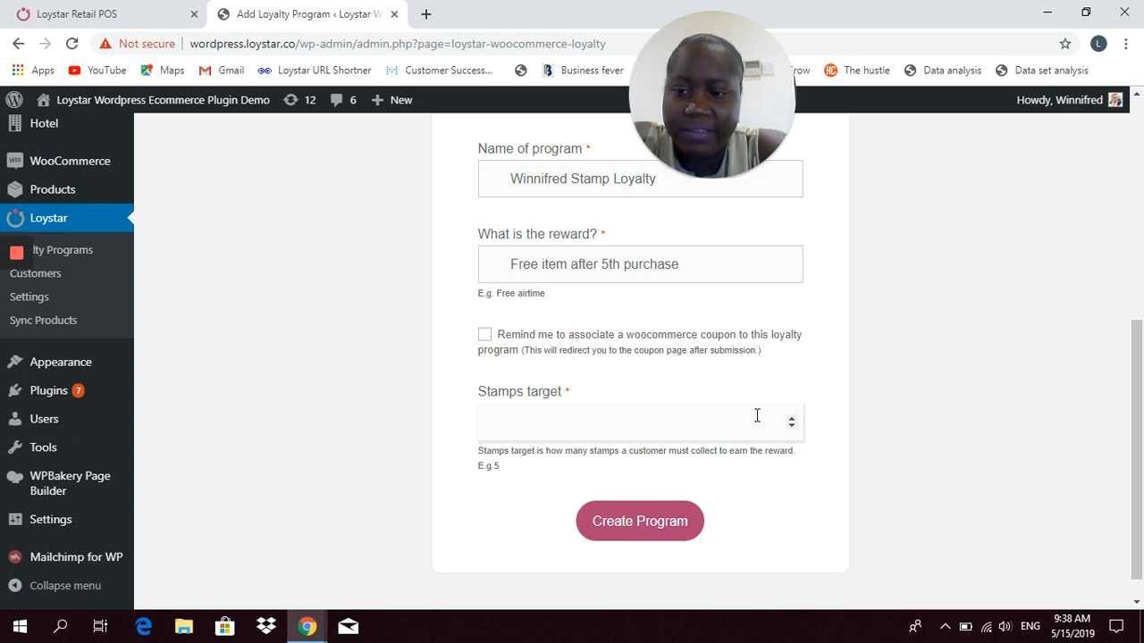
{"action": "type", "text": "5"}
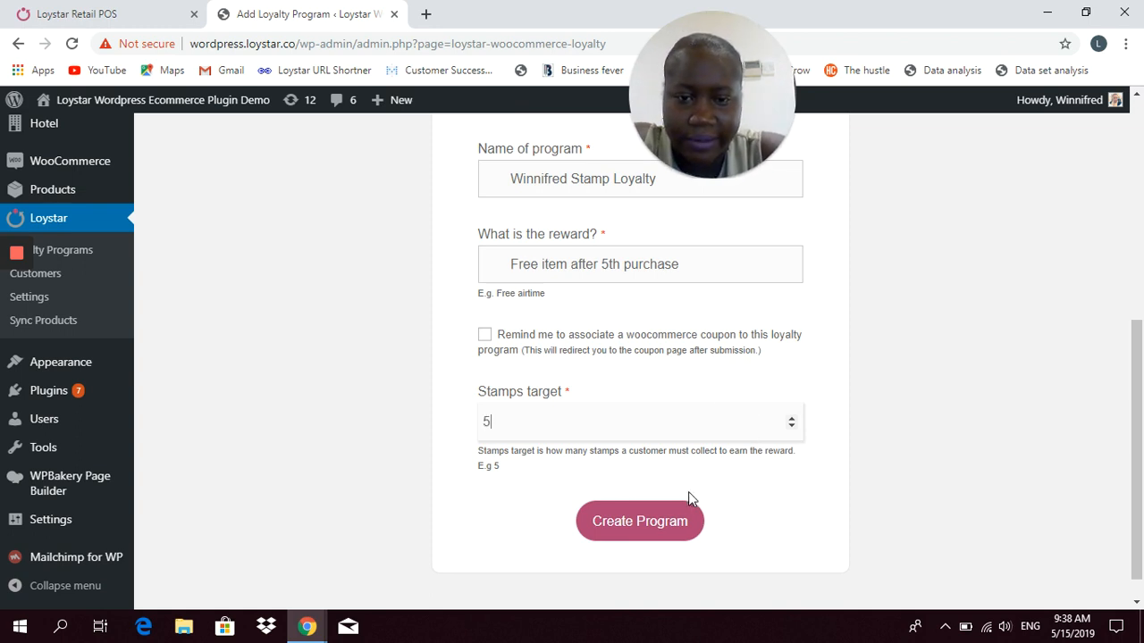
{"action": "left_click", "coordinate": [651, 536]}
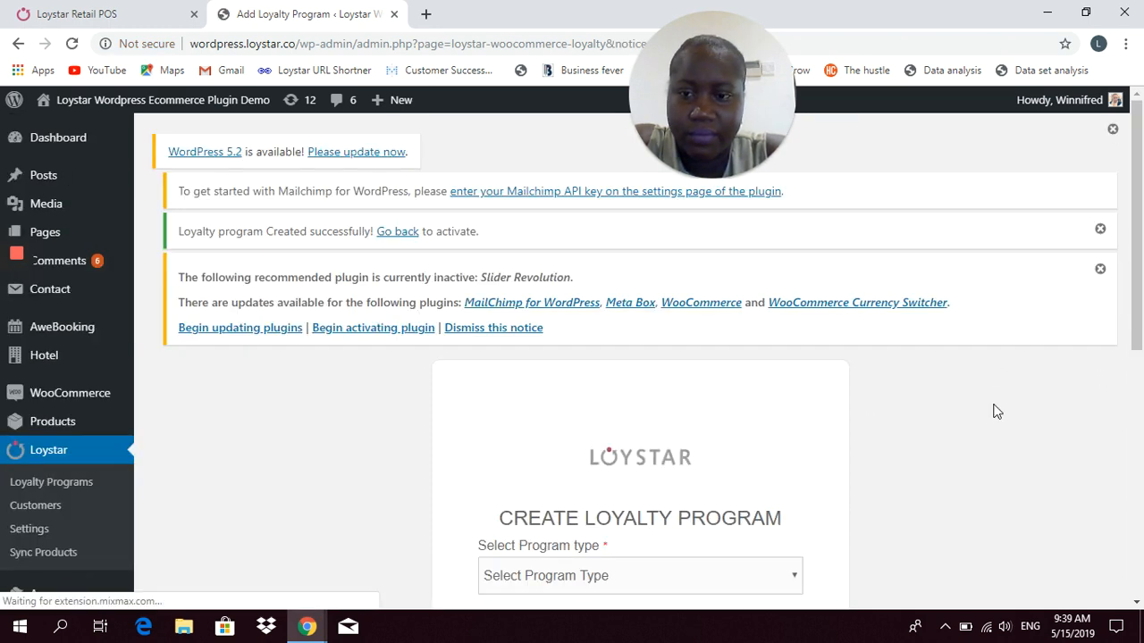
Return to the loyalty programs list and activate the new Stamp Loyalty program.
{"action": "left_click", "coordinate": [407, 234]}
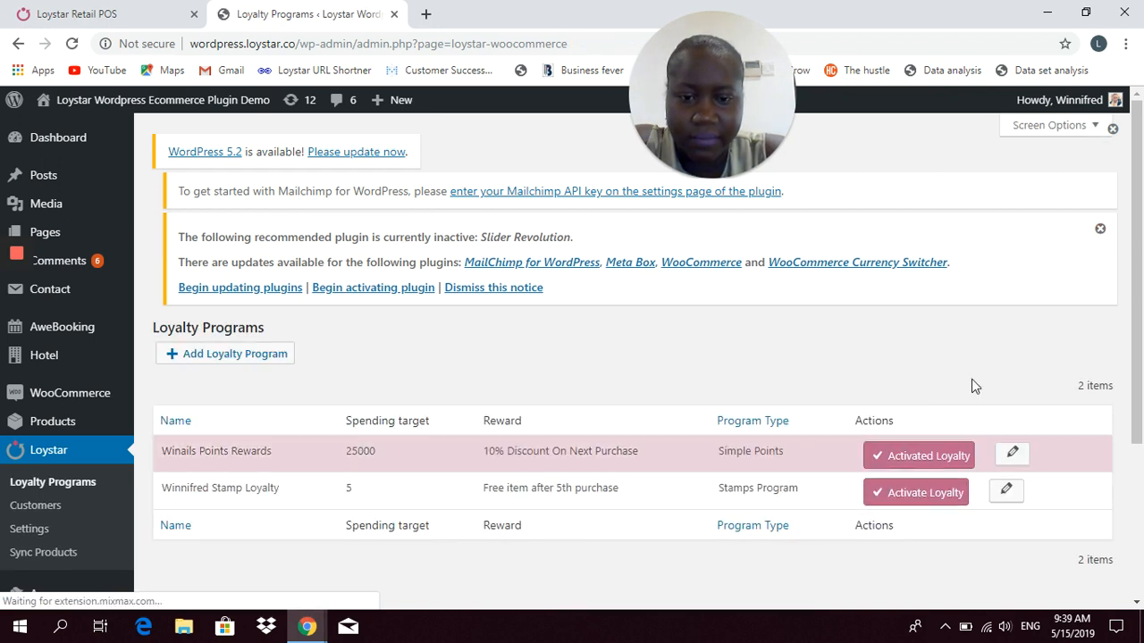
{"action": "left_click", "coordinate": [913, 497]}
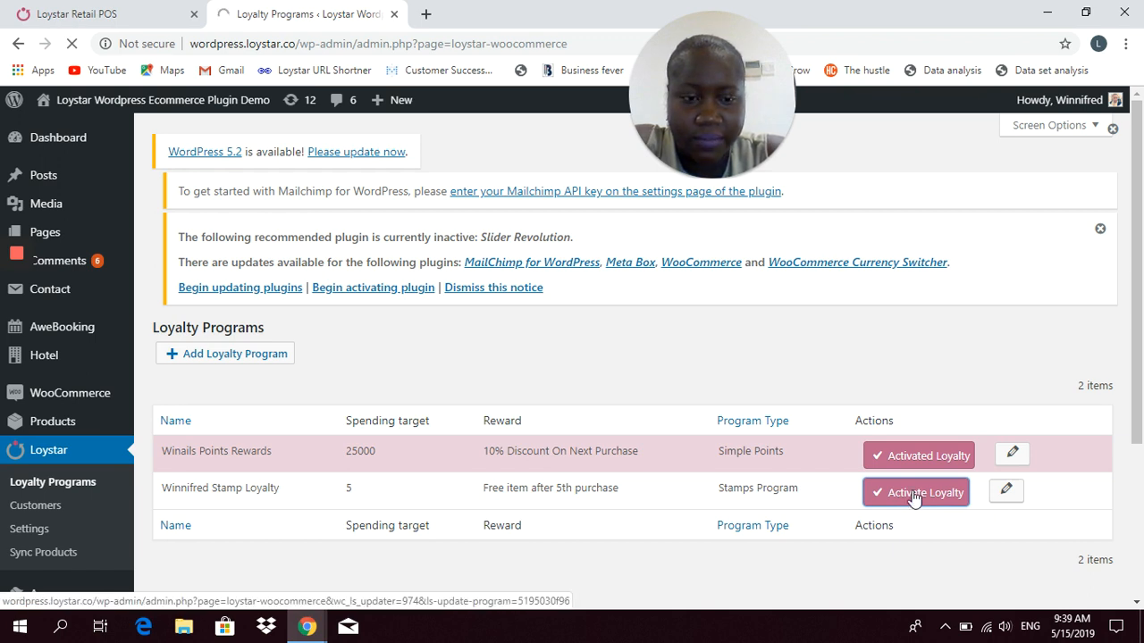